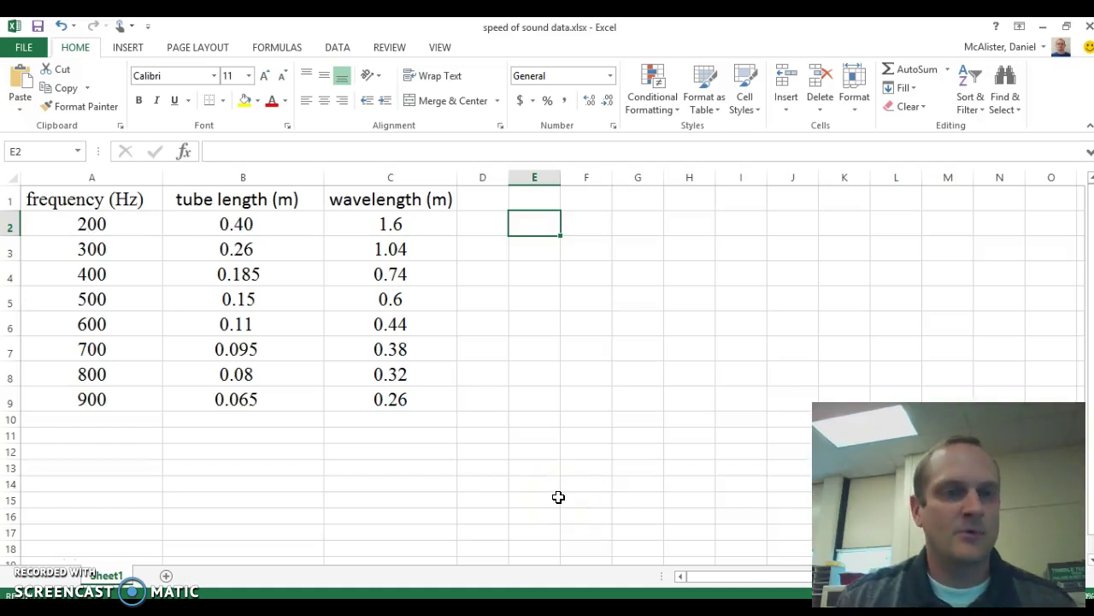
Look over the frequency and tube length columns, then select empty cell E3 outside the table.
{"action": "left_click", "coordinate": [611, 387]}
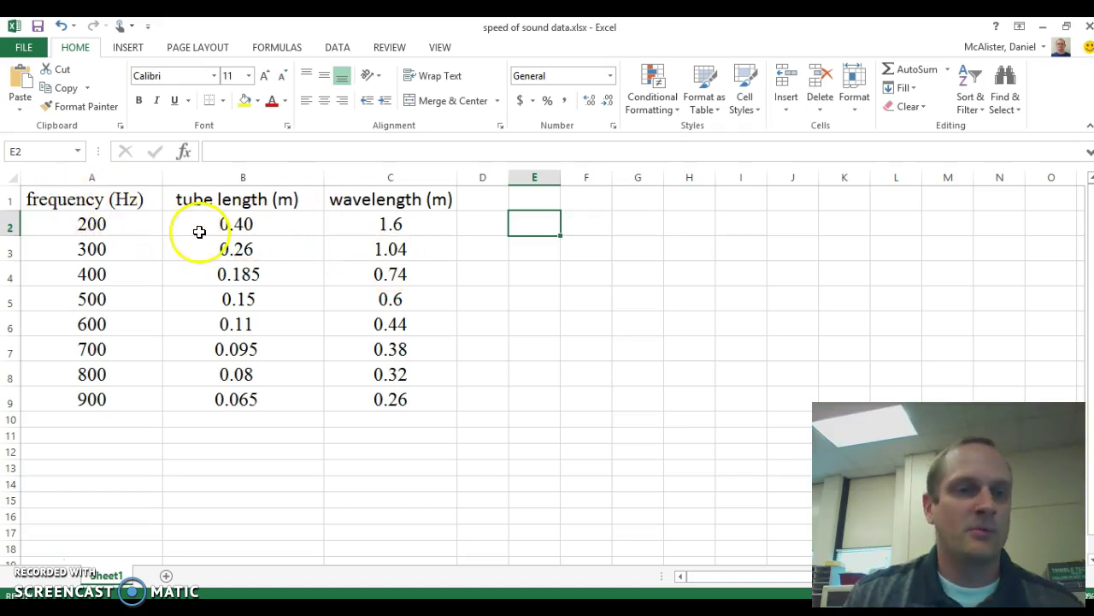
{"action": "left_click", "coordinate": [135, 226]}
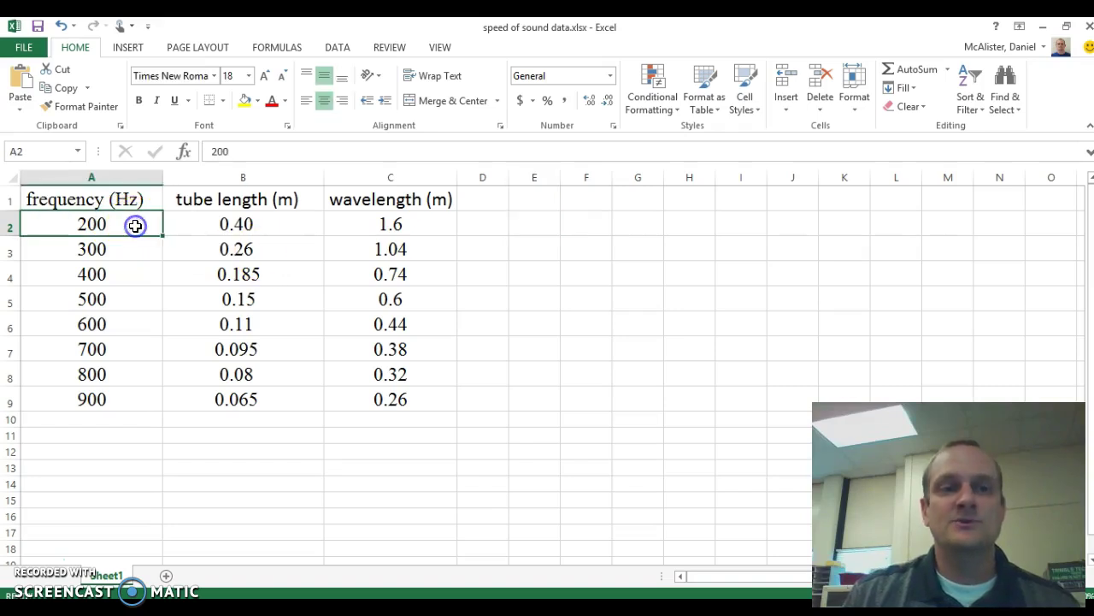
{"action": "key", "text": "Down"}
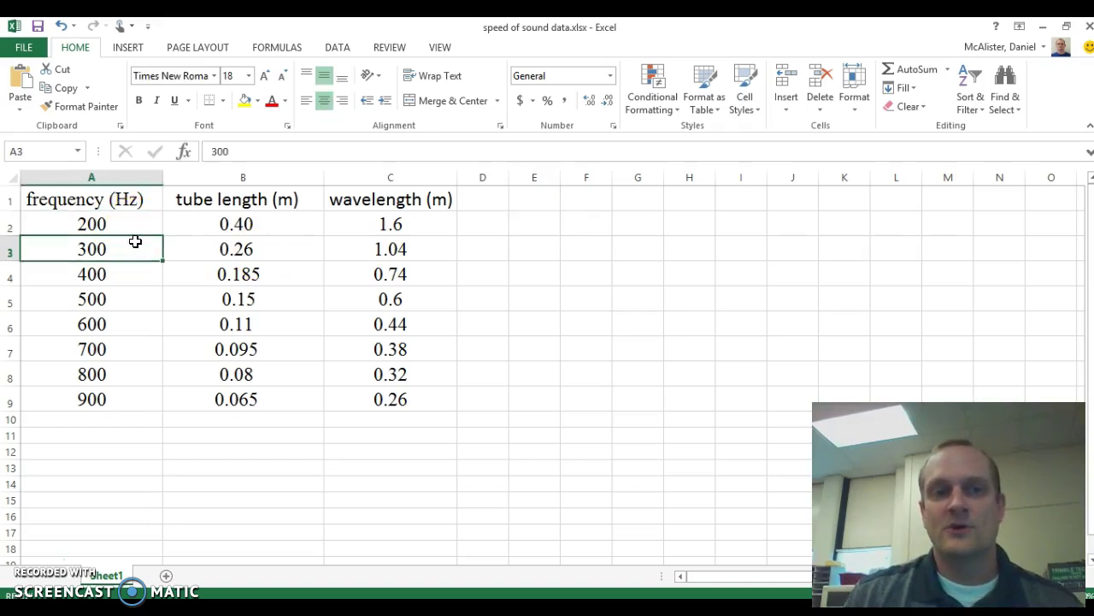
{"action": "key", "text": "Down"}
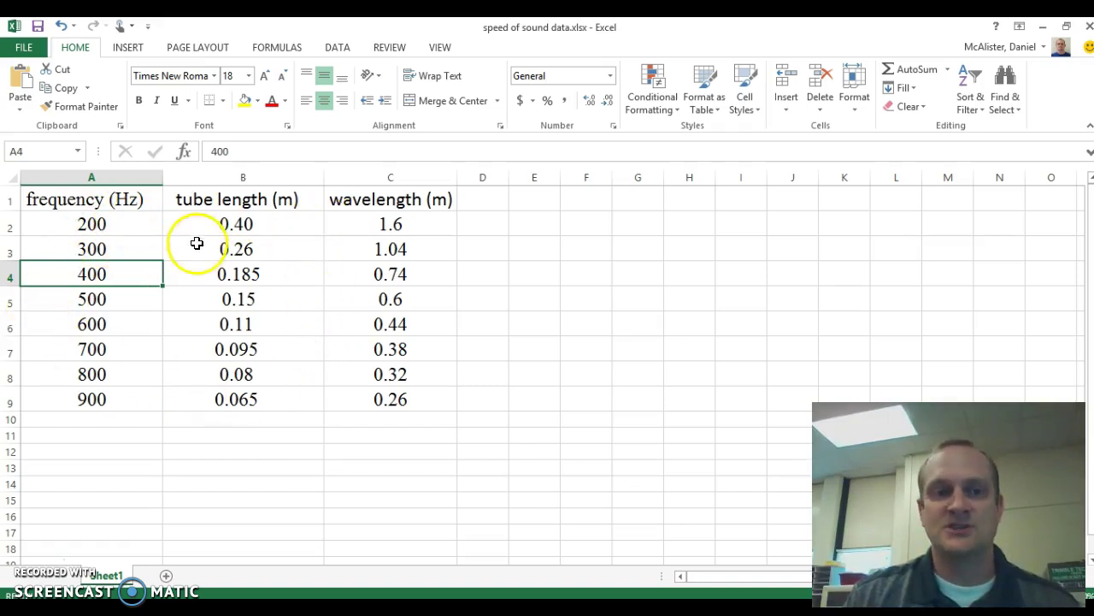
{"action": "left_click", "coordinate": [137, 202]}
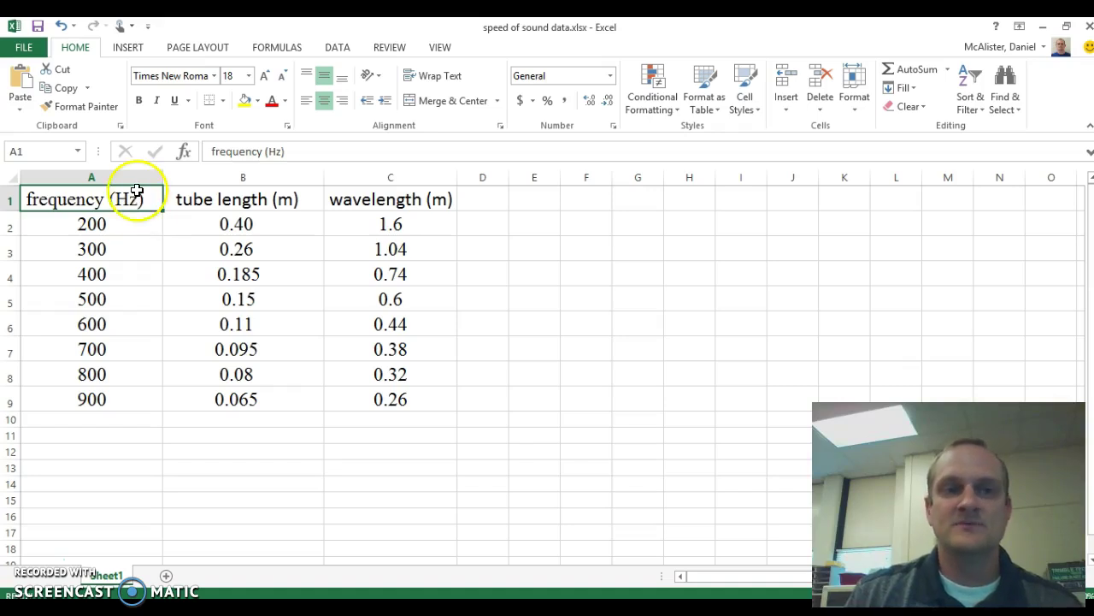
{"action": "left_click", "coordinate": [254, 222]}
{"action": "left_click", "coordinate": [268, 200]}
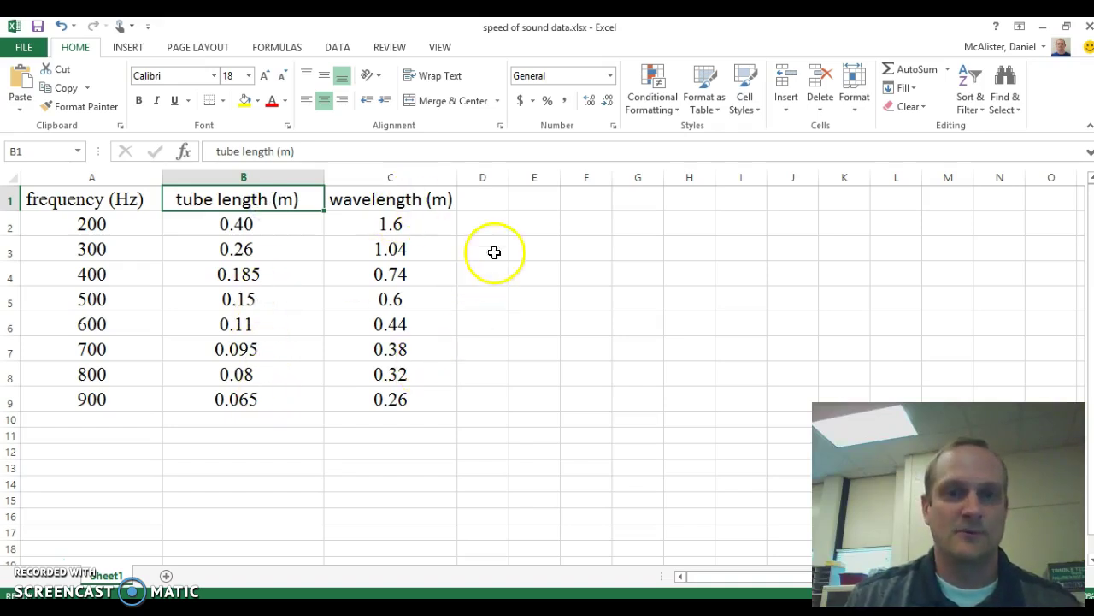
{"action": "left_click", "coordinate": [542, 260]}
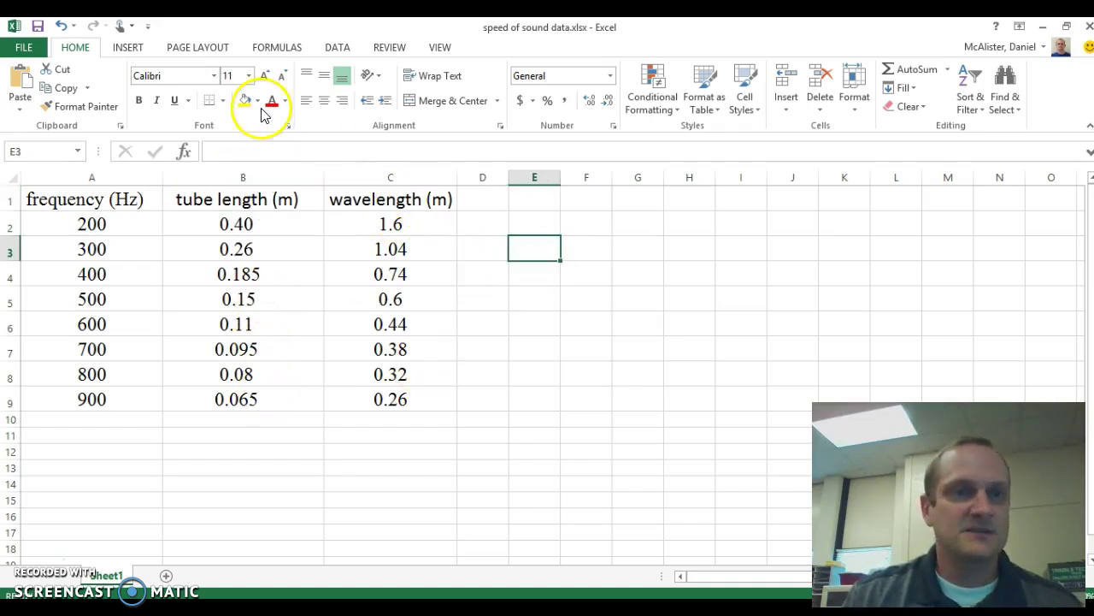
Insert an empty markers-only scatter chart, move it beside the data table, and open its shortcut menu.
{"action": "left_click", "coordinate": [129, 47]}
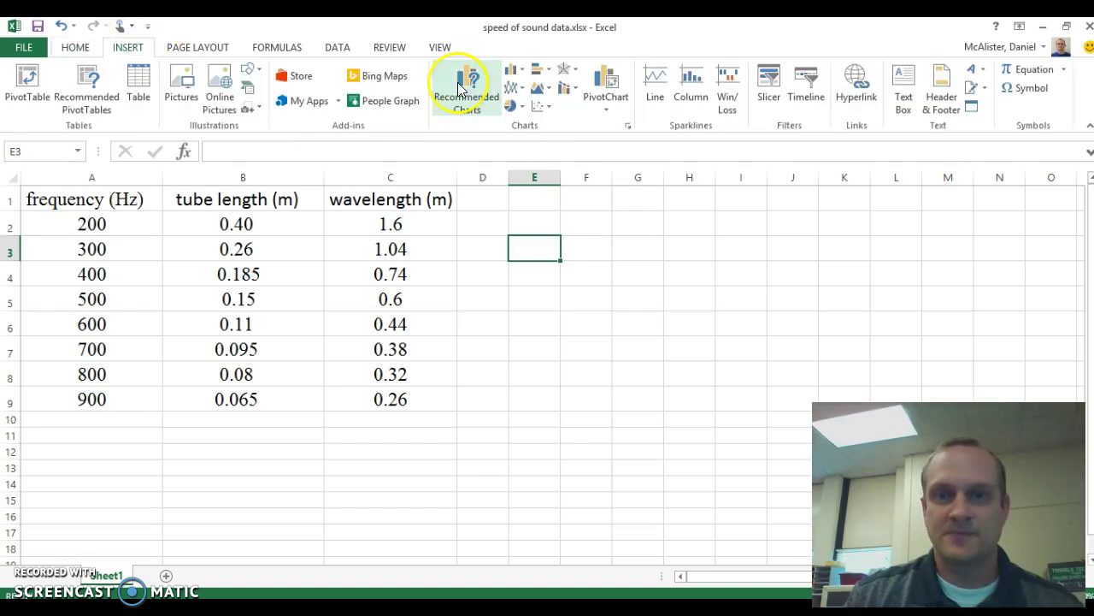
{"action": "left_click", "coordinate": [538, 109]}
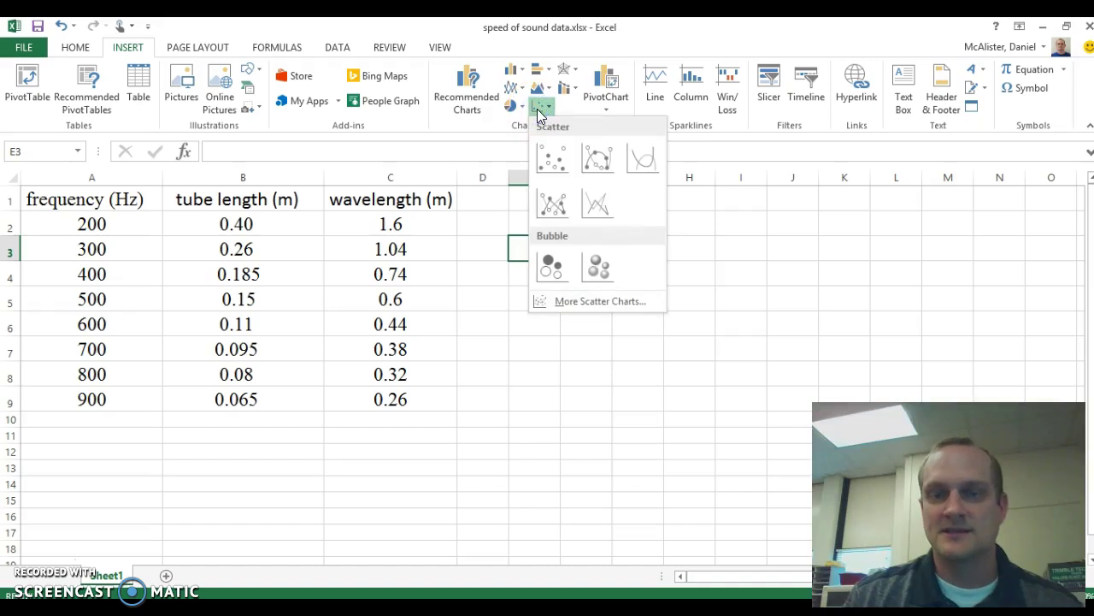
{"action": "left_click", "coordinate": [544, 108]}
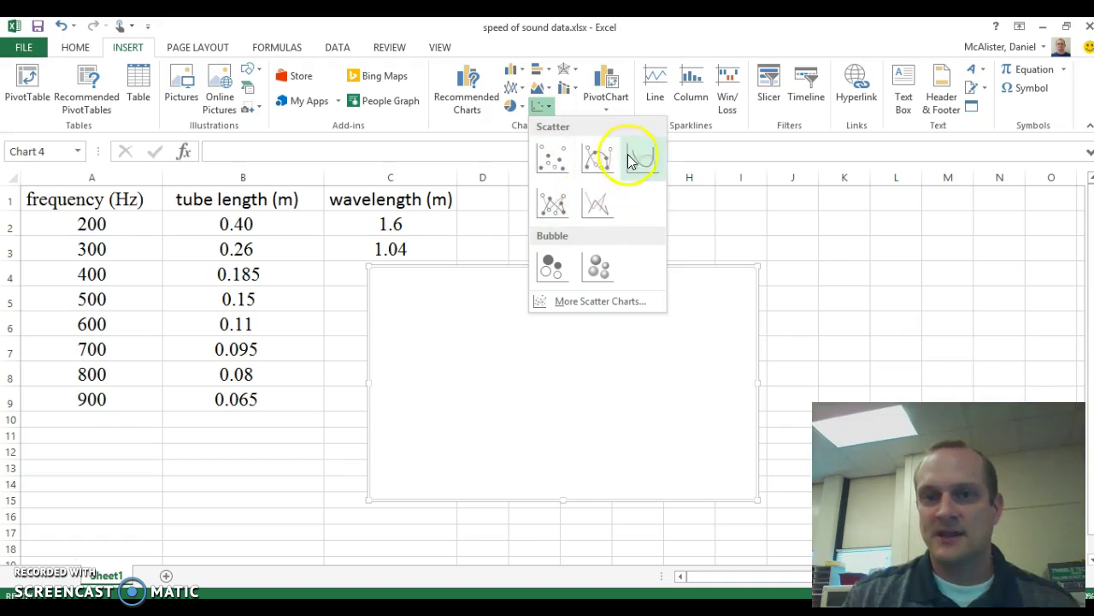
{"action": "left_click", "coordinate": [559, 157]}
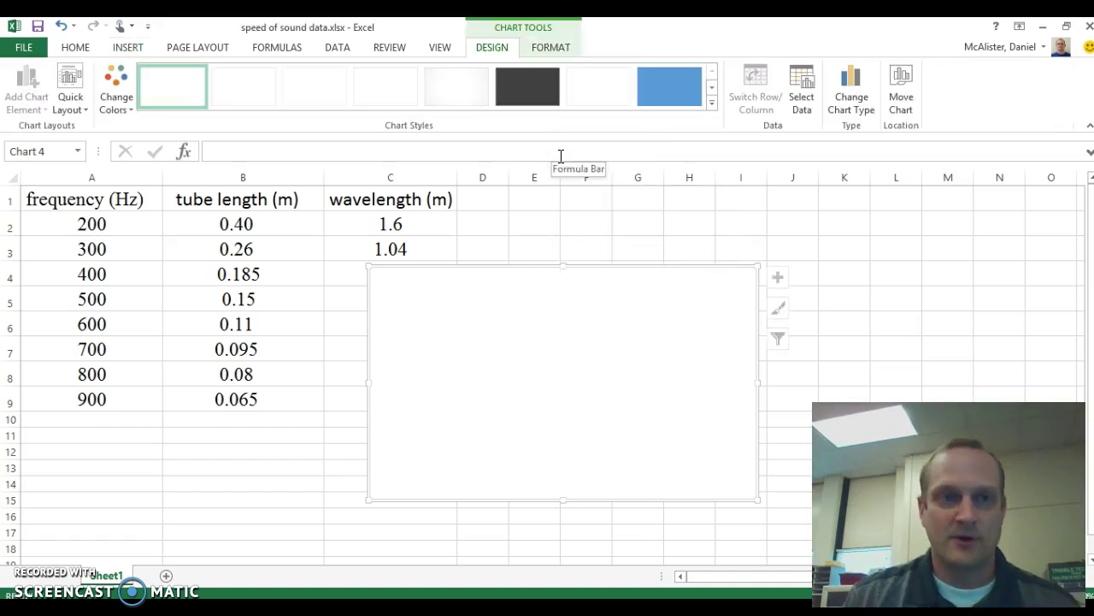
{"action": "left_click_drag", "start_coordinate": [536, 289], "coordinate": [644, 235]}
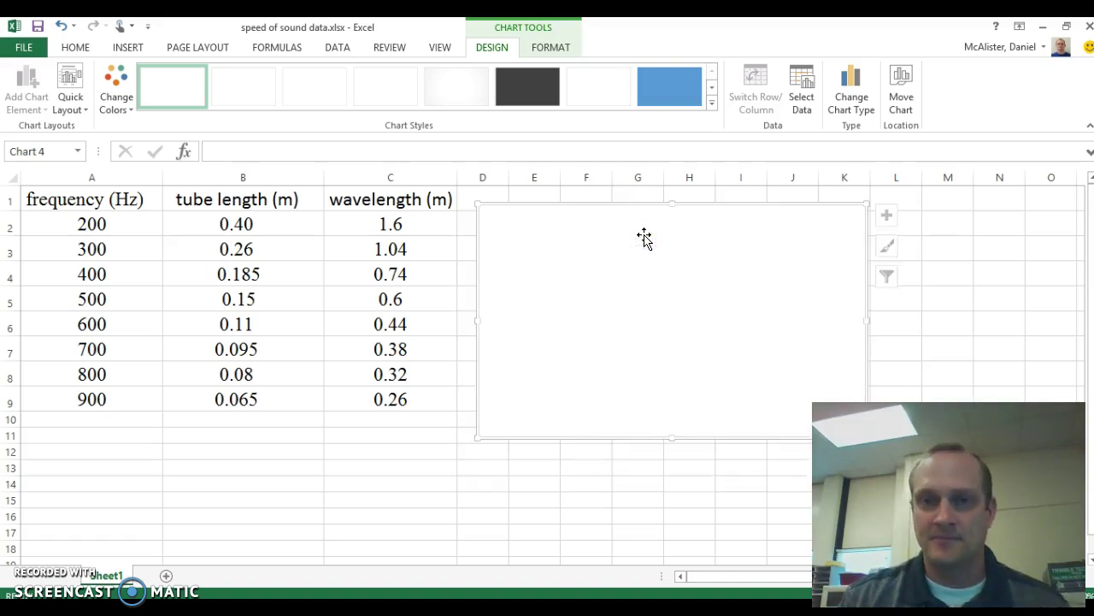
{"action": "left_click", "coordinate": [605, 236]}
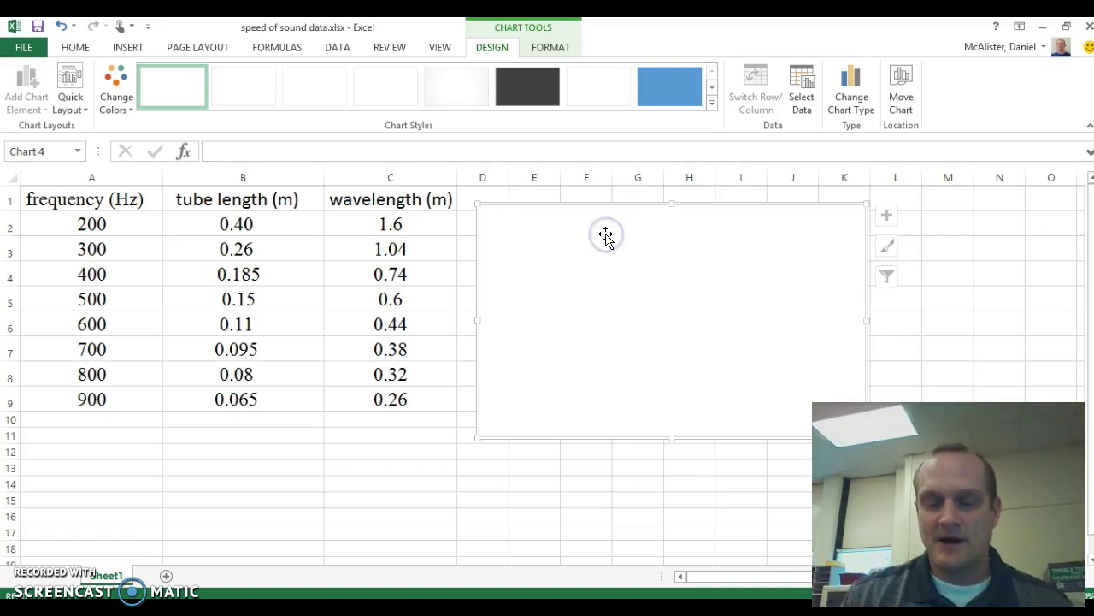
{"action": "right_click", "coordinate": [605, 234]}
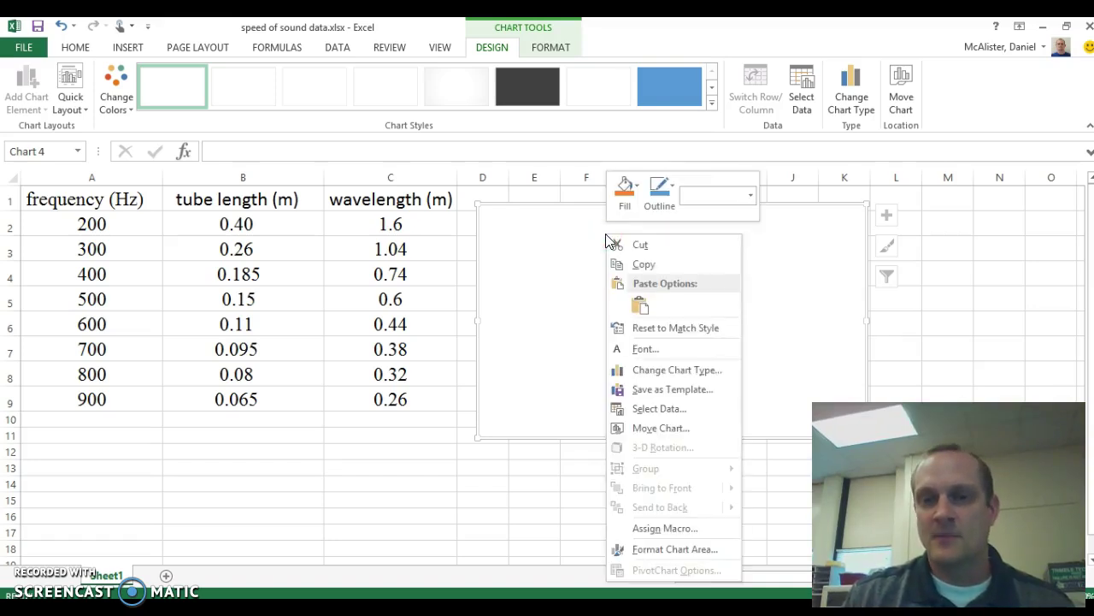
Add a chart series with X values A2:A9 and Y values C2:C9, and confirm the data source.
{"action": "left_click", "coordinate": [654, 411]}
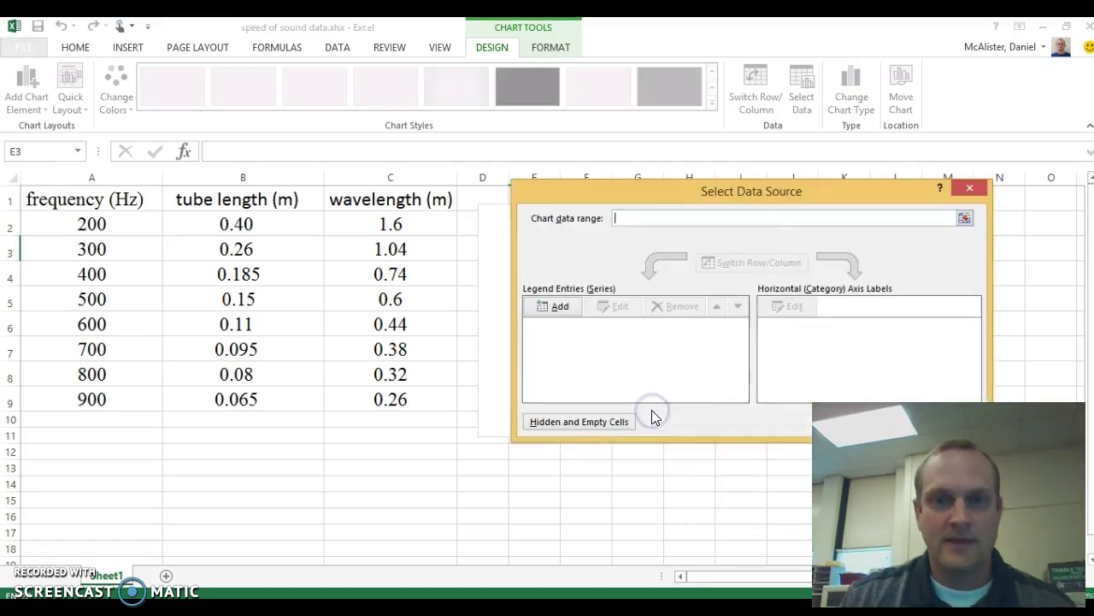
{"action": "left_click", "coordinate": [561, 301]}
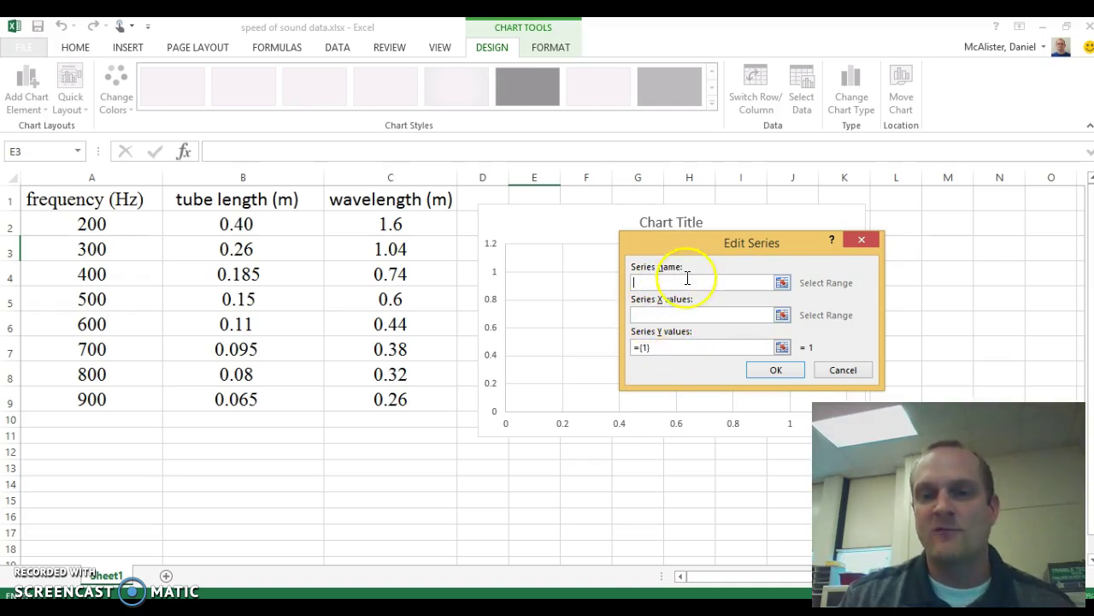
{"action": "left_click", "coordinate": [680, 314]}
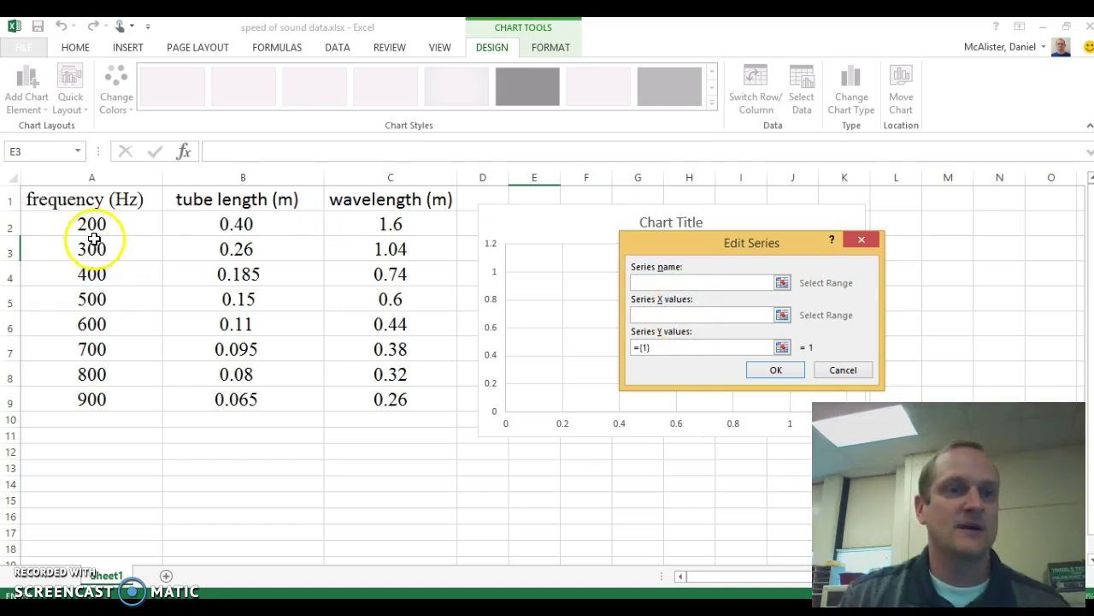
{"action": "left_click_drag", "start_coordinate": [101, 221], "coordinate": [91, 399]}
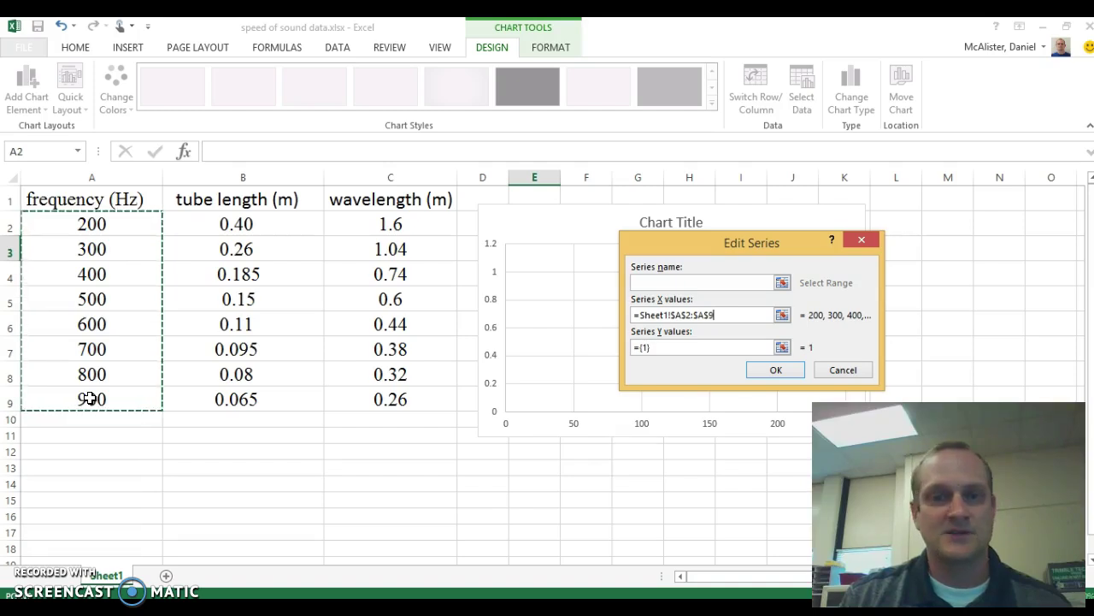
{"action": "left_click", "coordinate": [671, 347]}
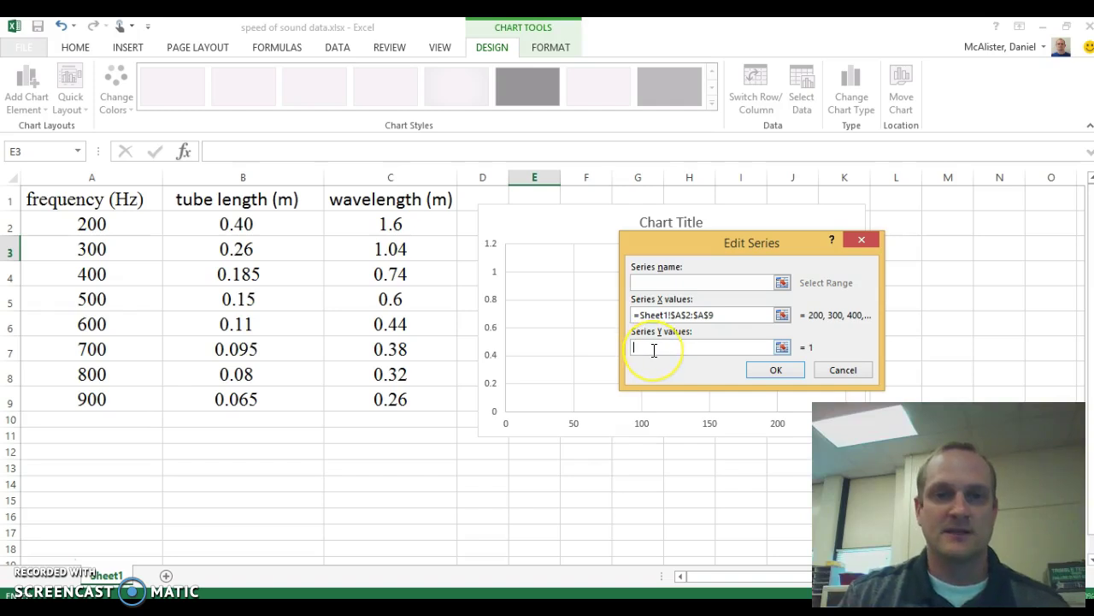
{"action": "left_click", "coordinate": [391, 229]}
{"action": "left_click_drag", "start_coordinate": [391, 229], "coordinate": [380, 399]}
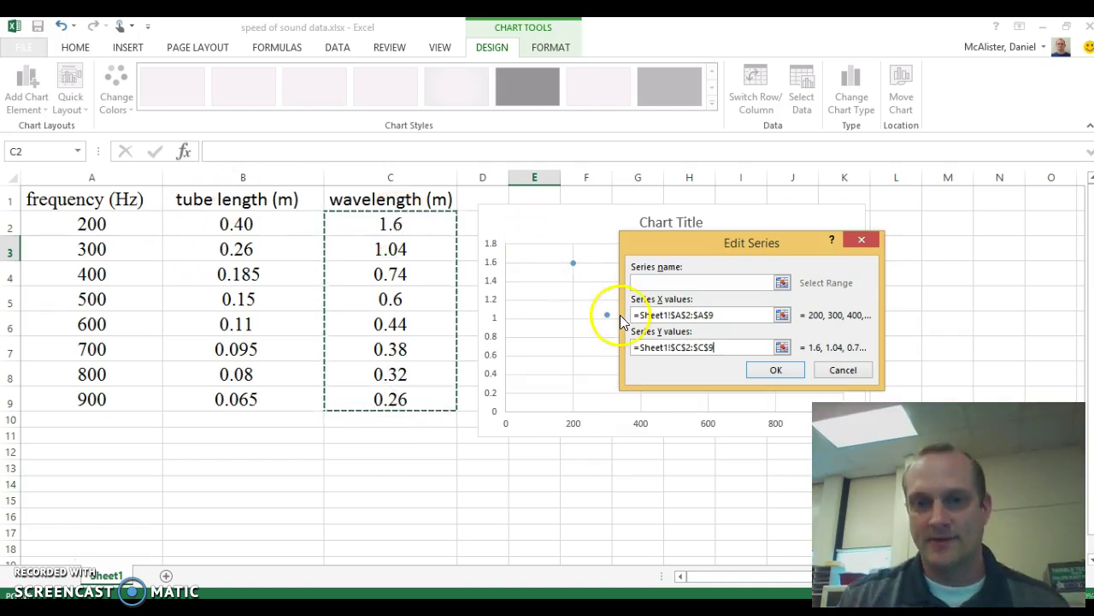
{"action": "left_click", "coordinate": [775, 370]}
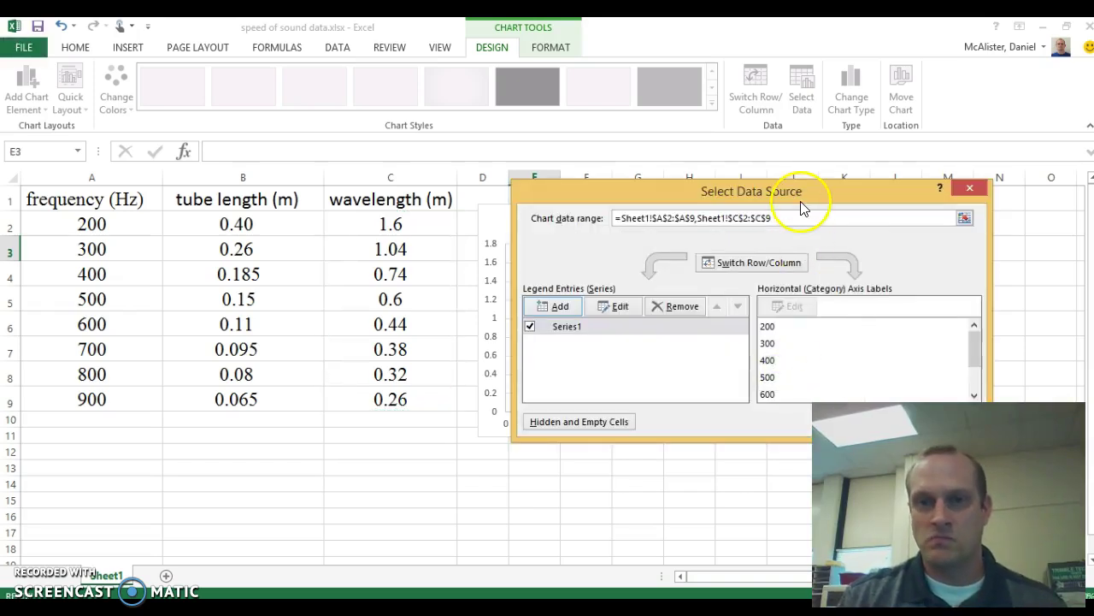
{"action": "left_click_drag", "start_coordinate": [799, 193], "coordinate": [591, 284]}
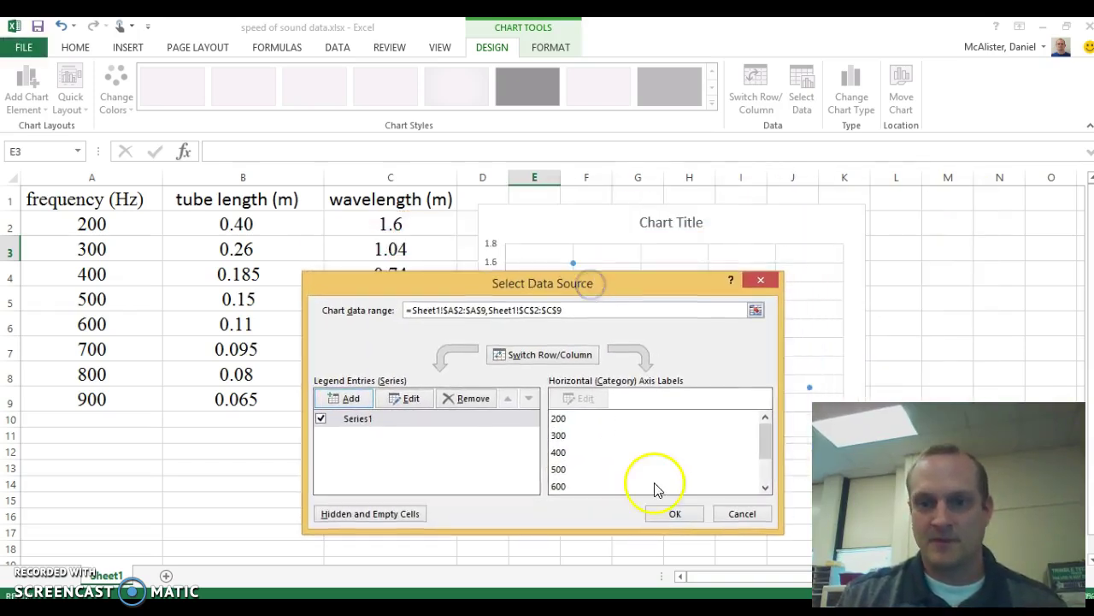
{"action": "left_click", "coordinate": [675, 513]}
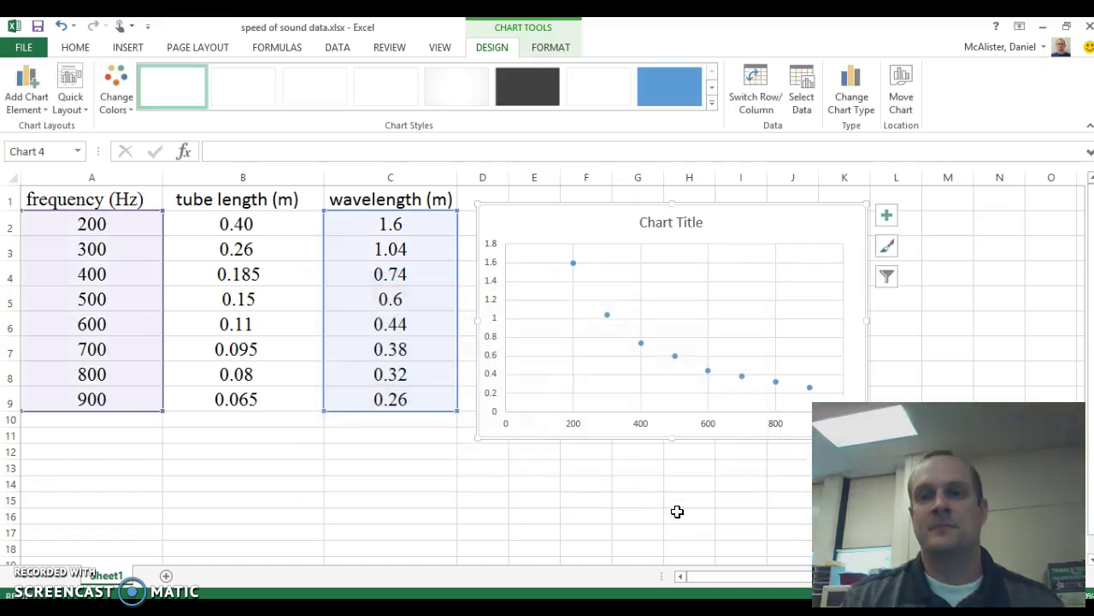
{"action": "left_click_drag", "start_coordinate": [767, 224], "coordinate": [757, 218]}
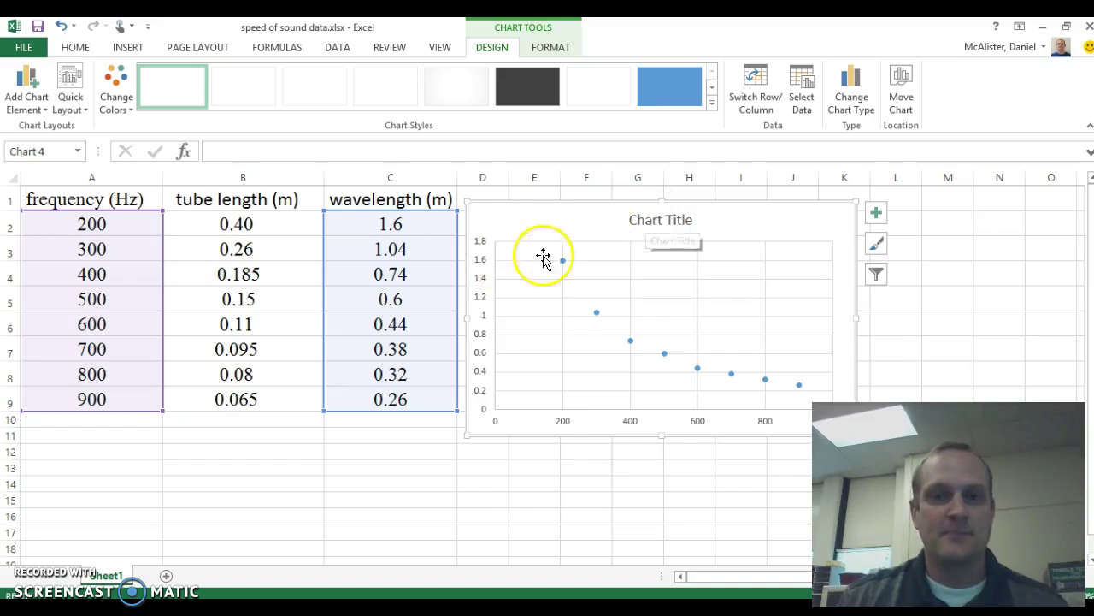
{"action": "left_click", "coordinate": [656, 224]}
{"action": "left_click", "coordinate": [740, 225]}
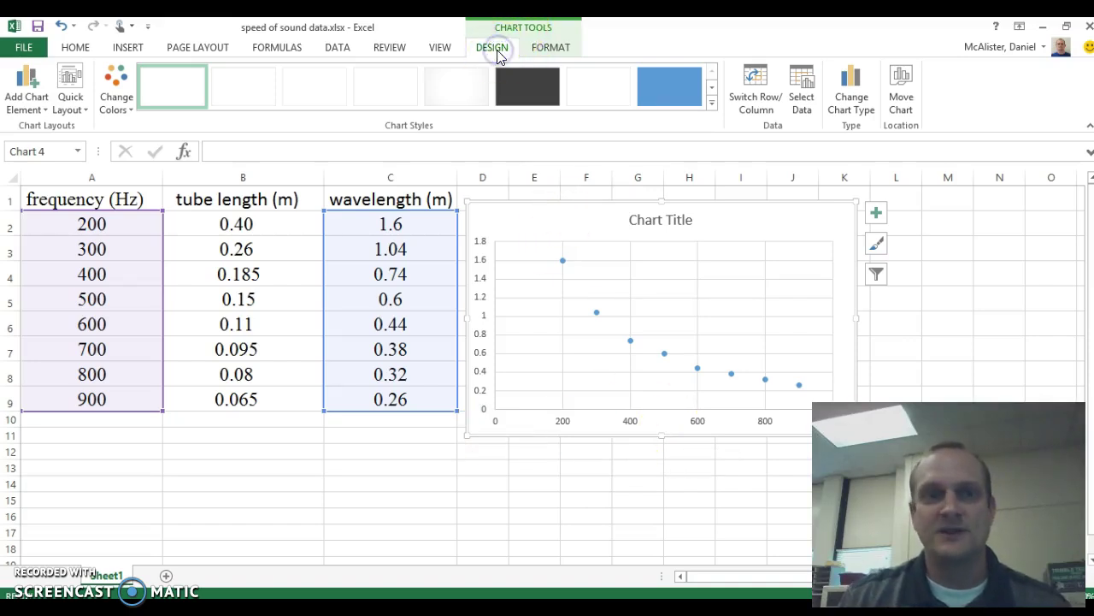
Apply Quick Layout 1 for axis title placeholders and delete the Series1 legend.
{"action": "left_click", "coordinate": [71, 92]}
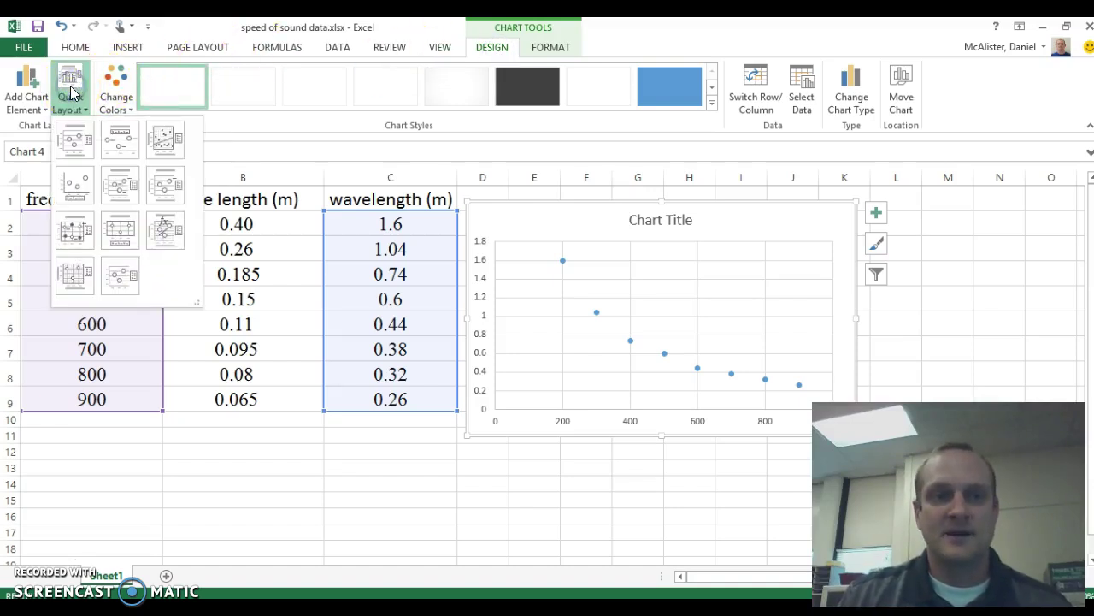
{"action": "left_click", "coordinate": [74, 139]}
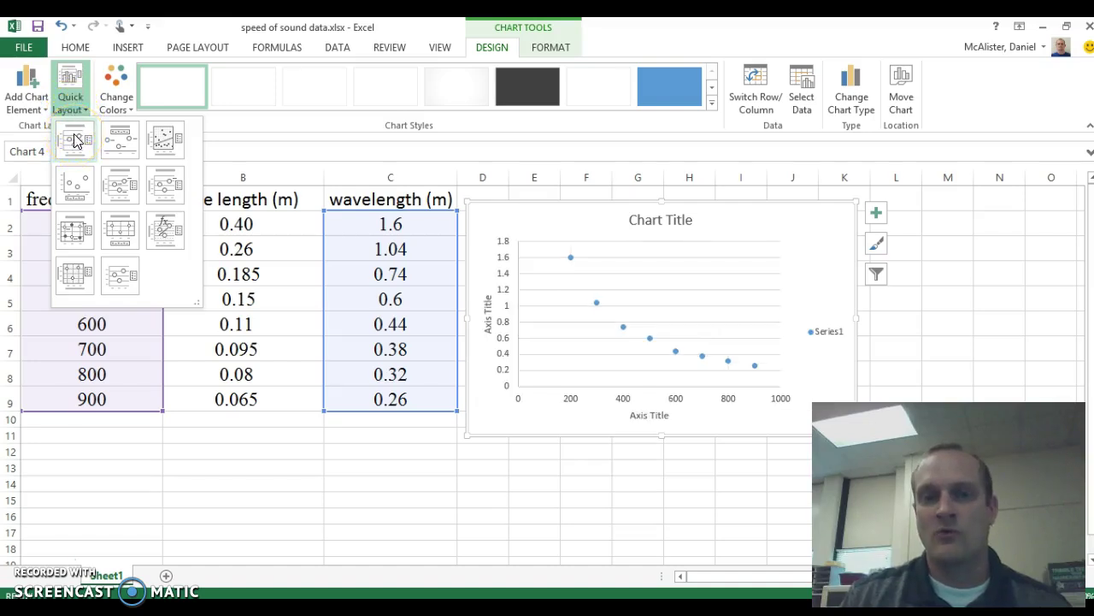
{"action": "left_click", "coordinate": [74, 139]}
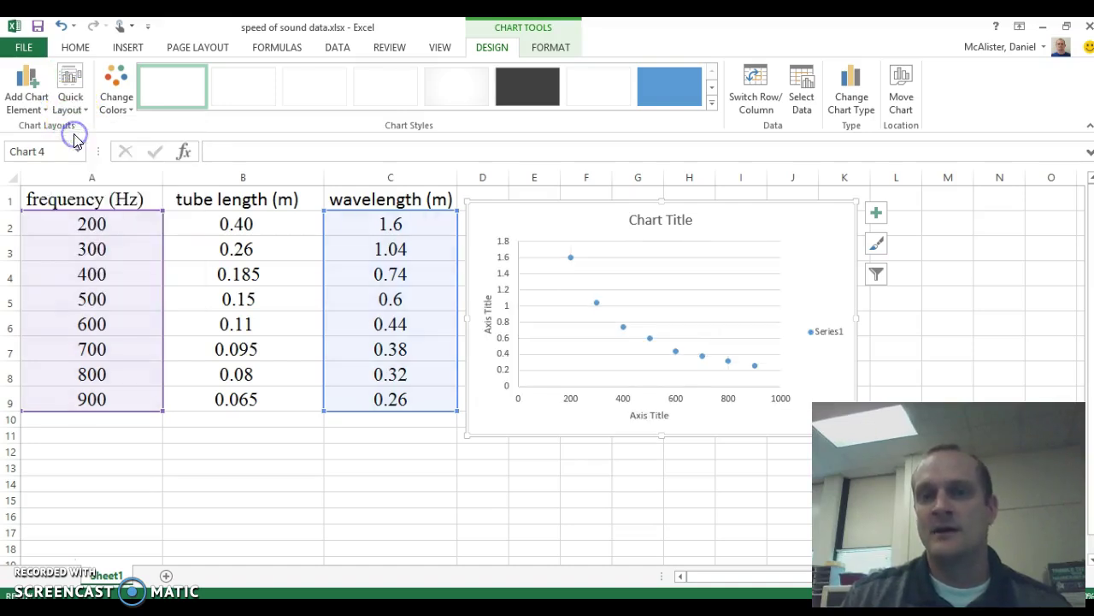
{"action": "left_click", "coordinate": [831, 333]}
{"action": "left_click", "coordinate": [815, 323]}
{"action": "key", "text": "Delete"}
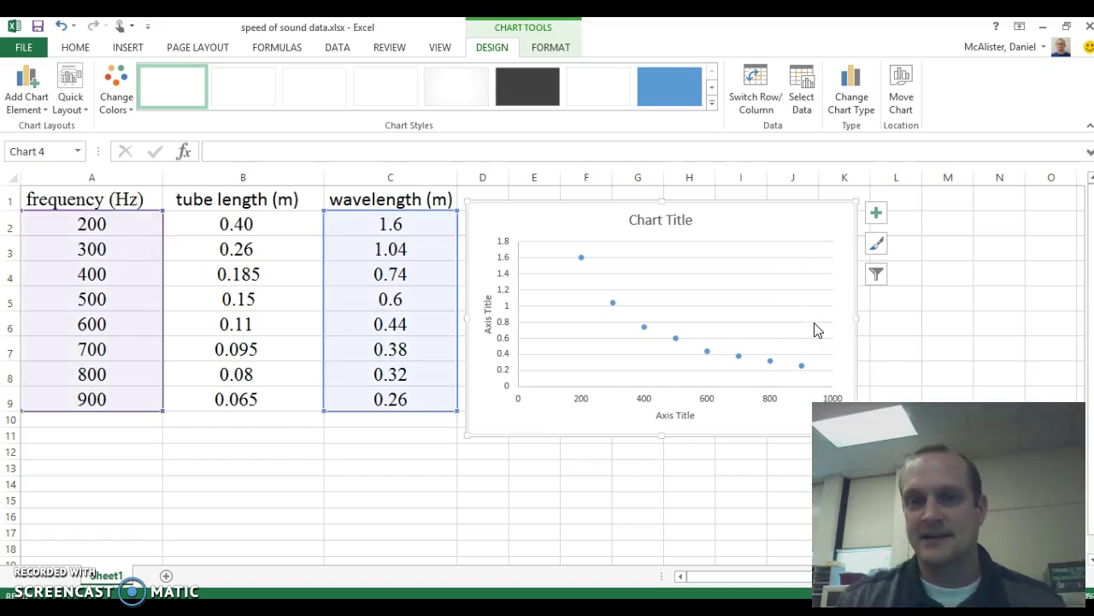
Retitle the chart 'Wavelength vs. Frequency'.
{"action": "left_click", "coordinate": [651, 220]}
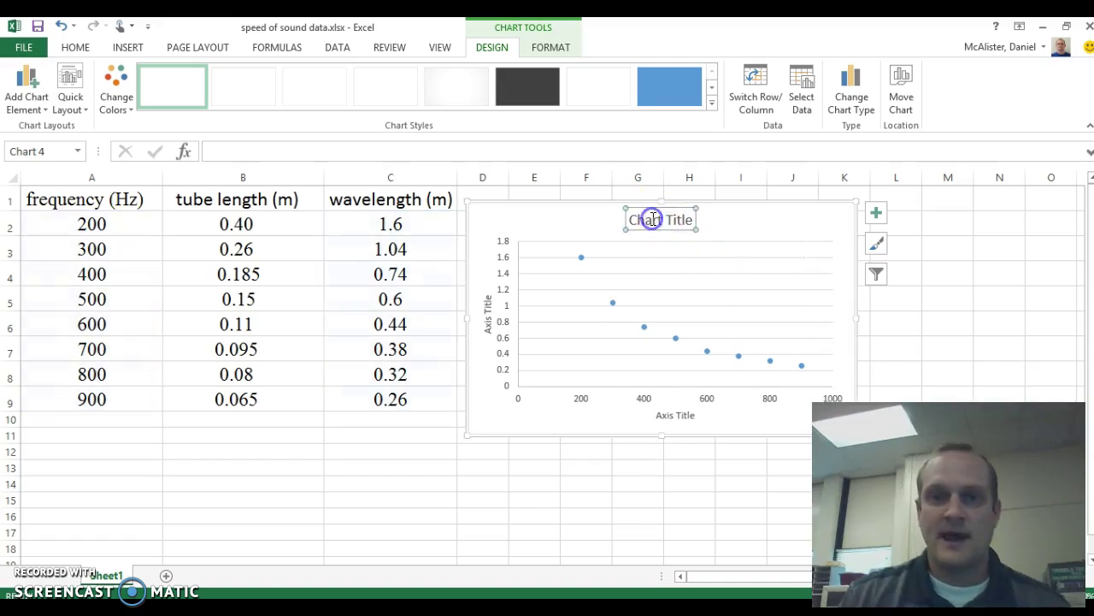
{"action": "double_click", "coordinate": [652, 219]}
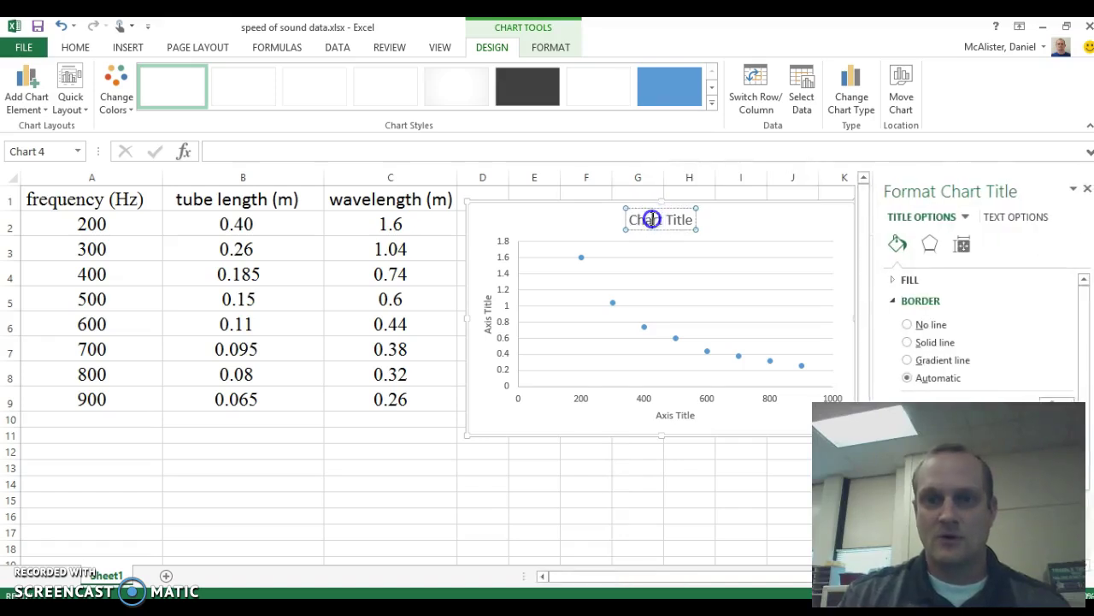
{"action": "triple_click", "coordinate": [653, 219]}
{"action": "key", "text": "Delete"}
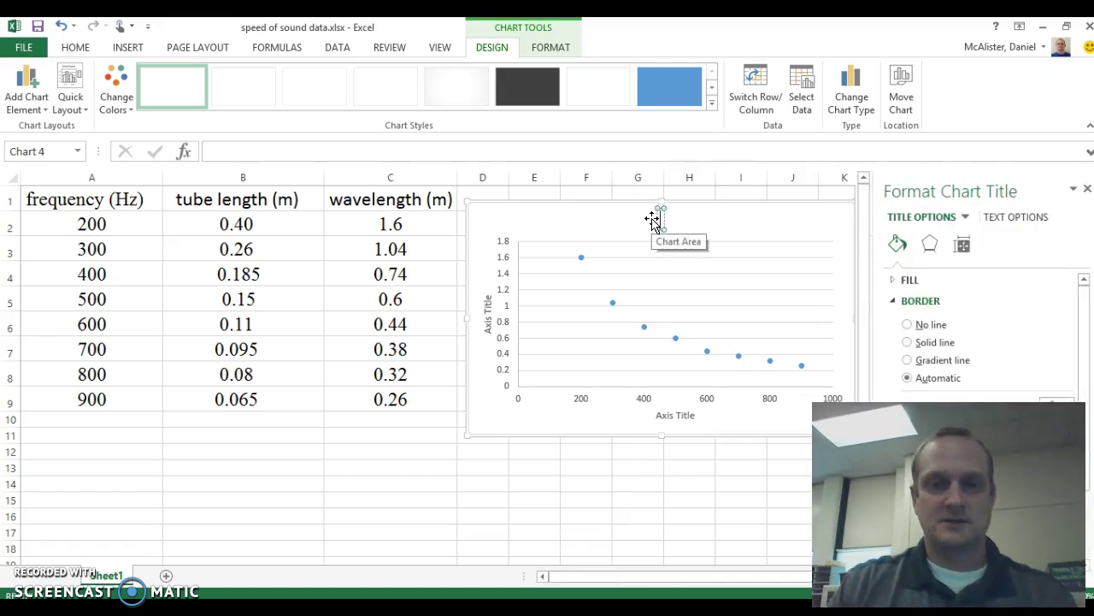
{"action": "type", "text": "Wavelength vs. Frequency"}
Label the horizontal axis 'Frequency (Hz)'.
{"action": "left_click", "coordinate": [673, 419]}
{"action": "left_click", "coordinate": [670, 416]}
{"action": "key", "text": "BackSpace"}
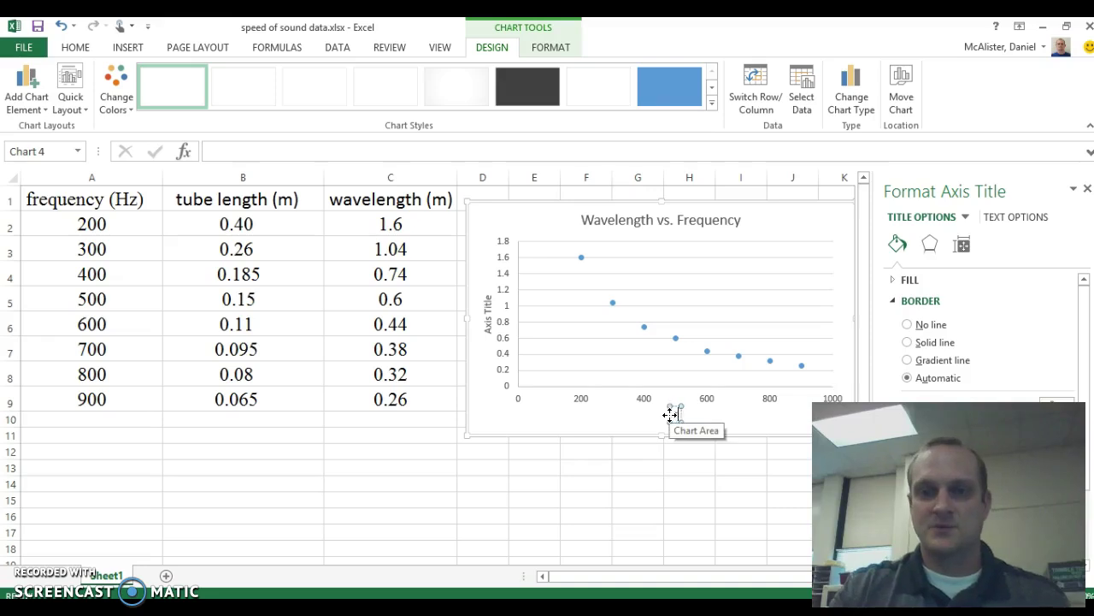
{"action": "type", "text": "Frequency (Hz"}
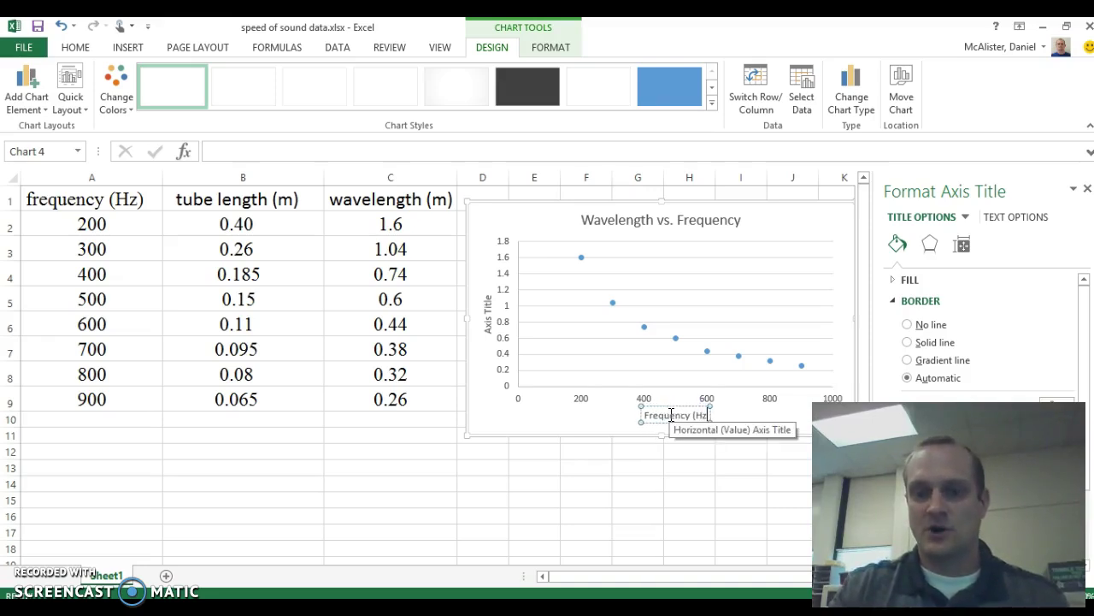
Label the vertical axis 'Wavelength (m)' and close the formatting pane.
{"action": "left_click", "coordinate": [488, 318]}
{"action": "left_click", "coordinate": [488, 318]}
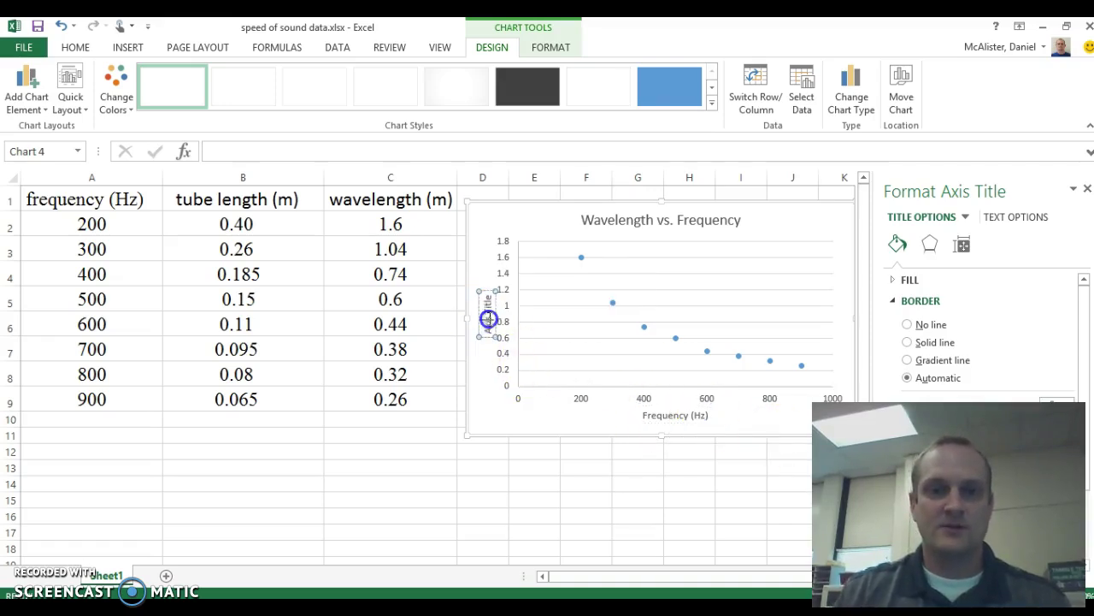
{"action": "left_click", "coordinate": [489, 319]}
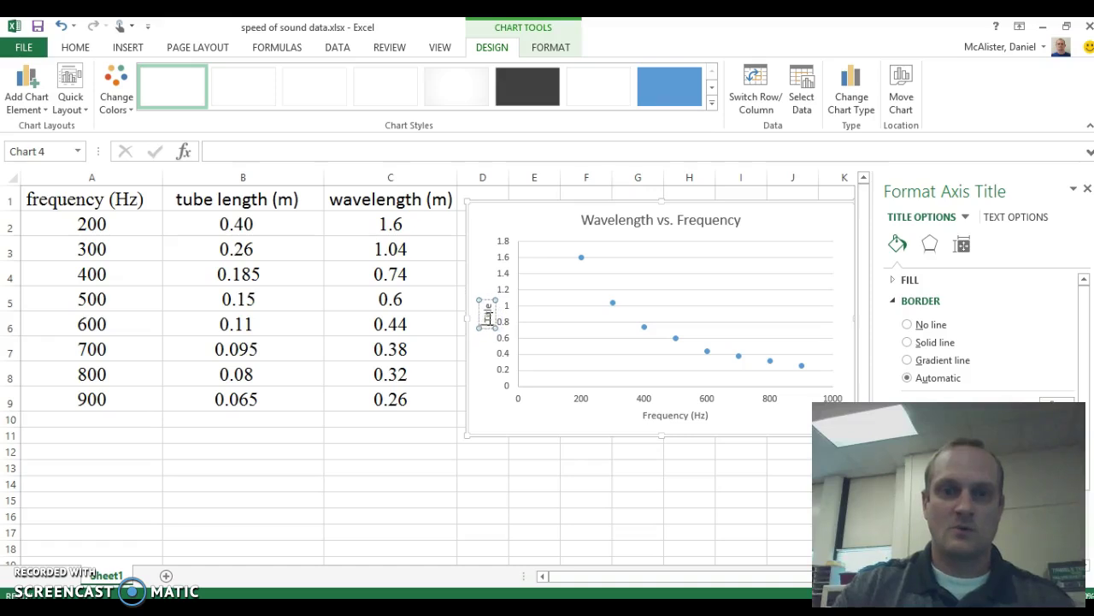
{"action": "type", "text": "Wavelength (m)"}
{"action": "left_click", "coordinate": [734, 408]}
{"action": "left_click", "coordinate": [786, 240]}
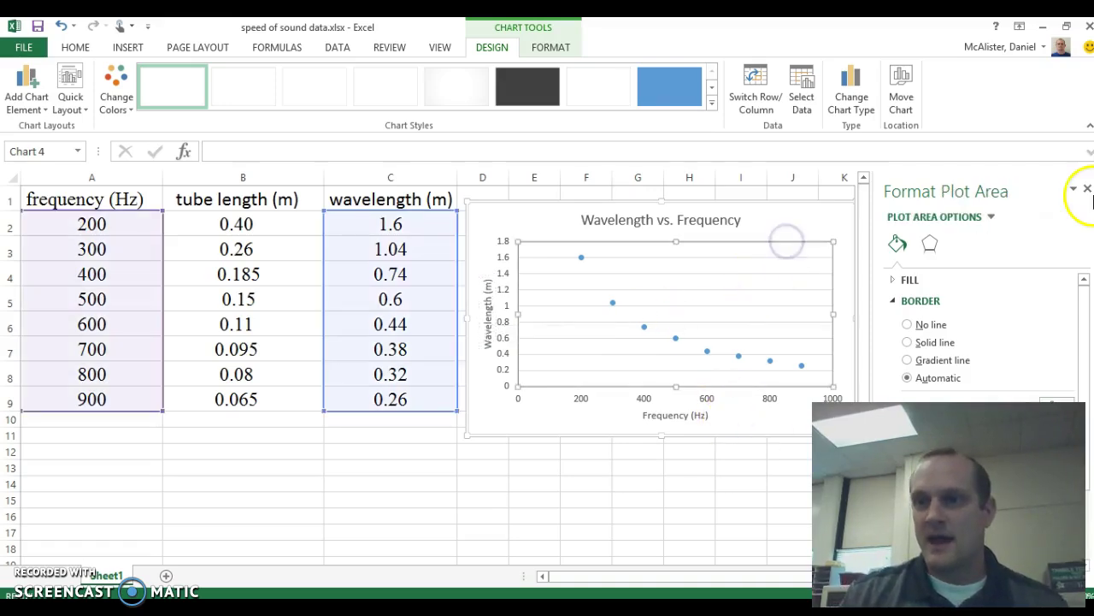
{"action": "left_click", "coordinate": [1087, 187]}
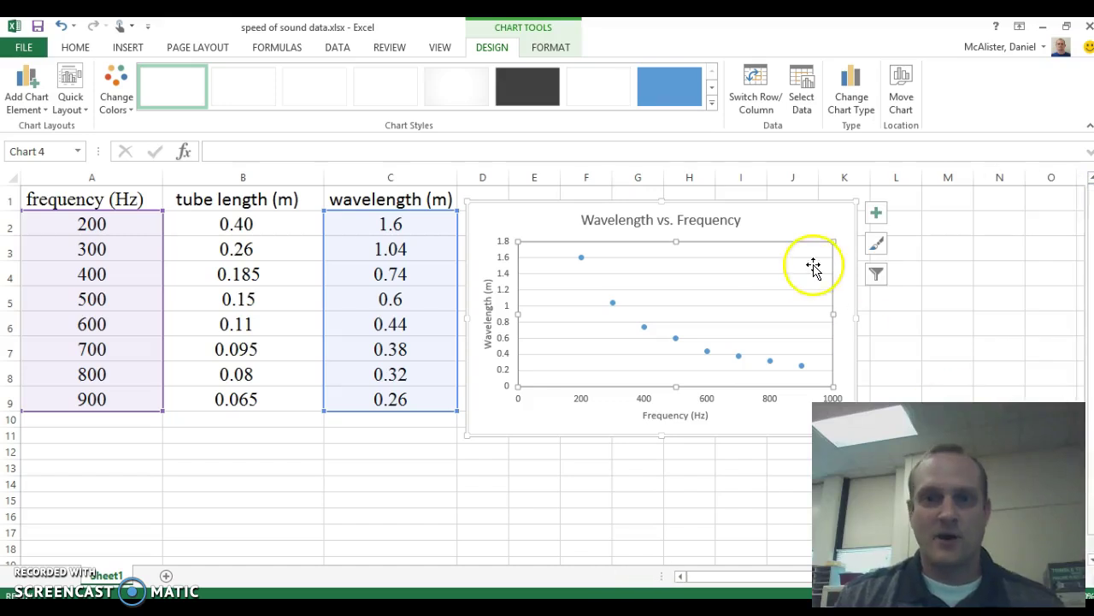
Drag the chart left over column C and select the wavelength data series.
{"action": "mouse_move", "coordinate": [809, 234]}
{"action": "left_mouse_down"}
{"action": "mouse_move", "coordinate": [654, 227]}
{"action": "mouse_move", "coordinate": [658, 255]}
{"action": "left_mouse_up"}
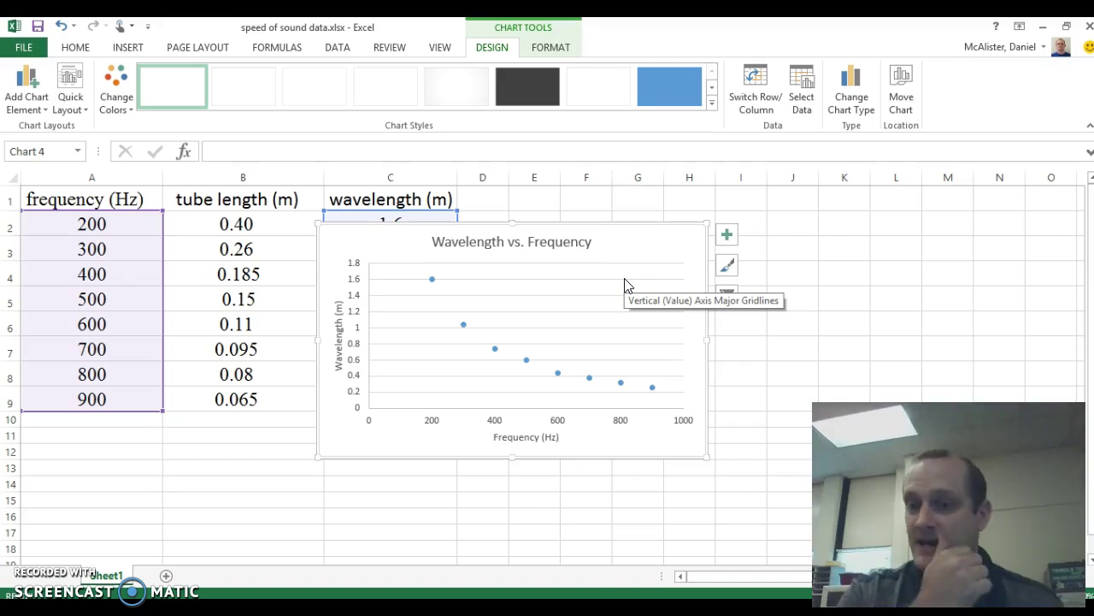
{"action": "left_click", "coordinate": [436, 293]}
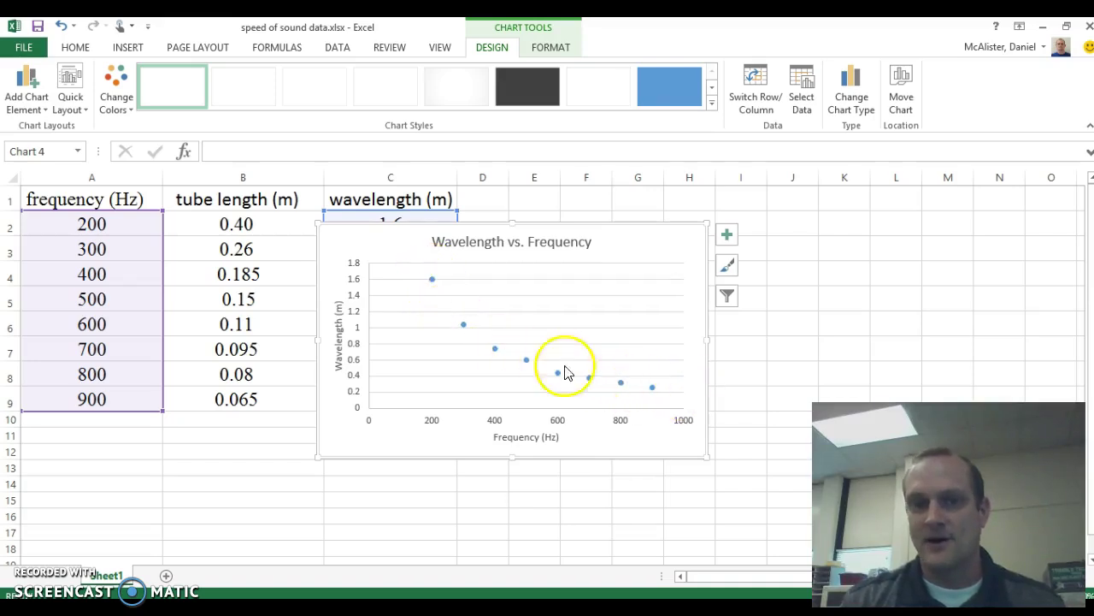
{"action": "left_click", "coordinate": [432, 280]}
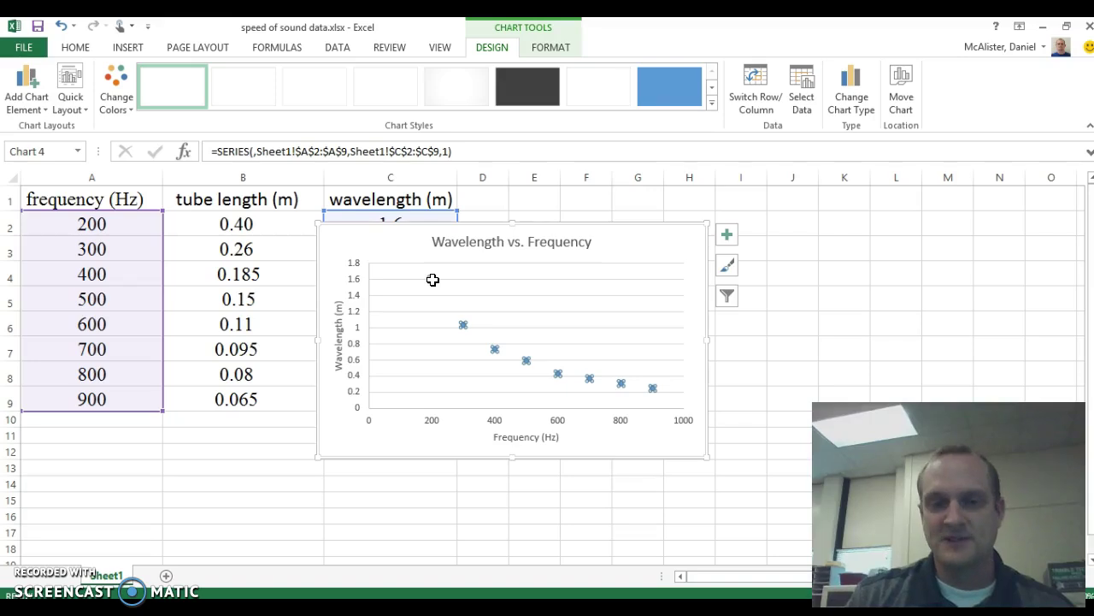
Add a linear trendline to the wavelength data series.
{"action": "right_click", "coordinate": [432, 280]}
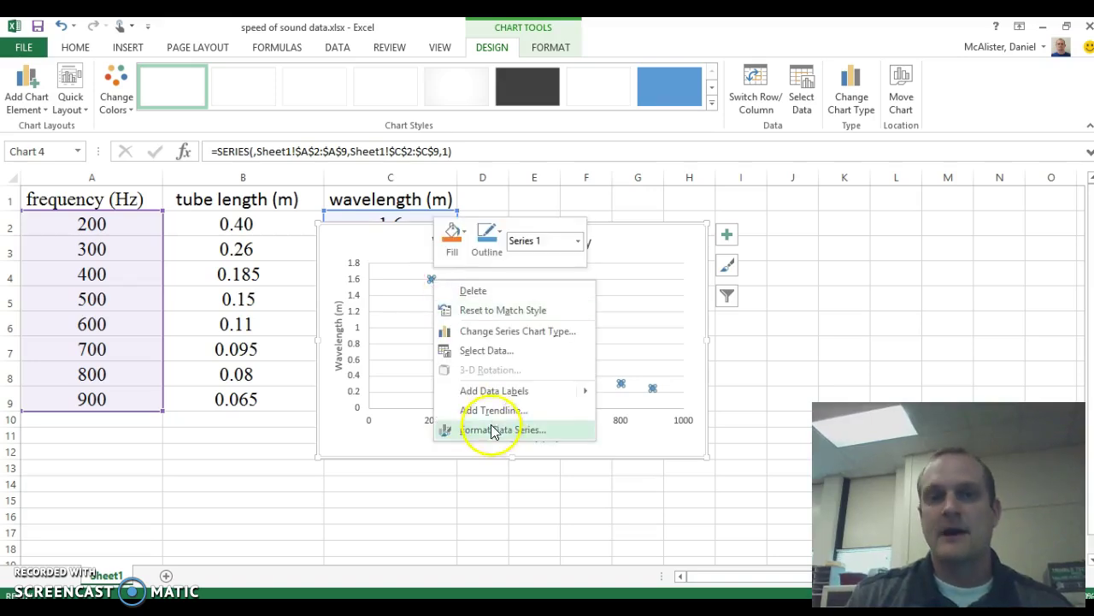
{"action": "left_click", "coordinate": [494, 412]}
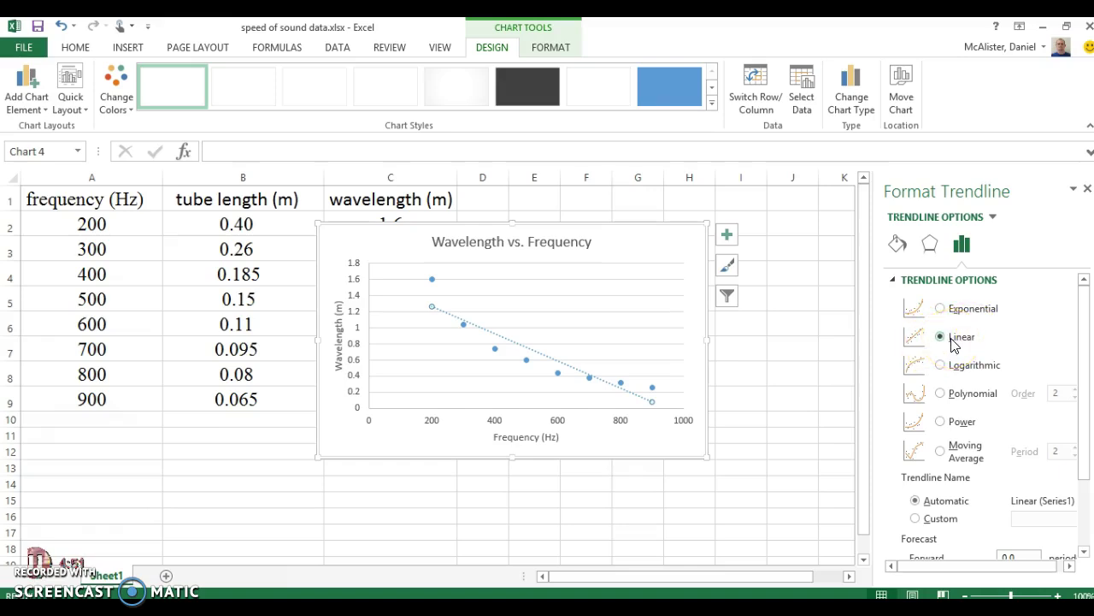
{"action": "left_click", "coordinate": [951, 340]}
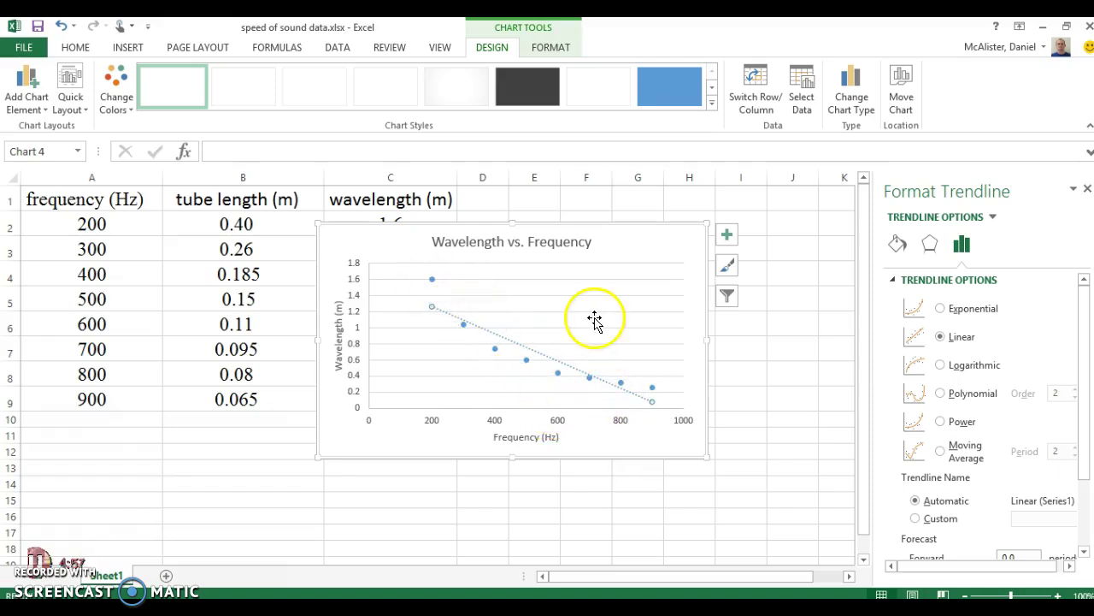
Display the linear trendline's equation and R² value, and move the label beside the chart title.
{"action": "left_click_drag", "start_coordinate": [1087, 350], "coordinate": [1085, 419]}
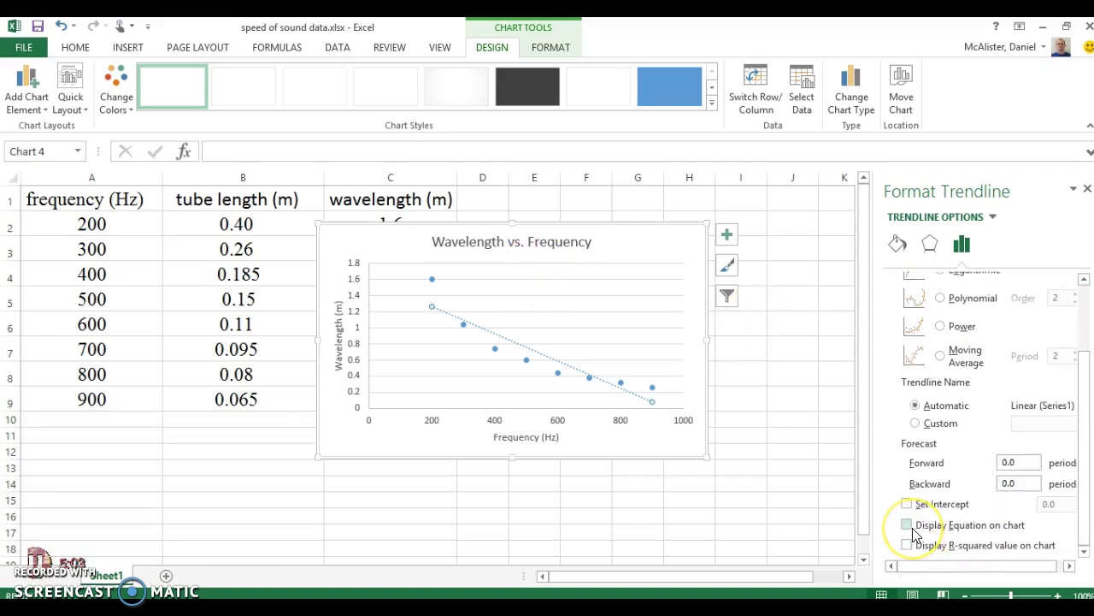
{"action": "left_click_drag", "start_coordinate": [1087, 391], "coordinate": [1082, 452]}
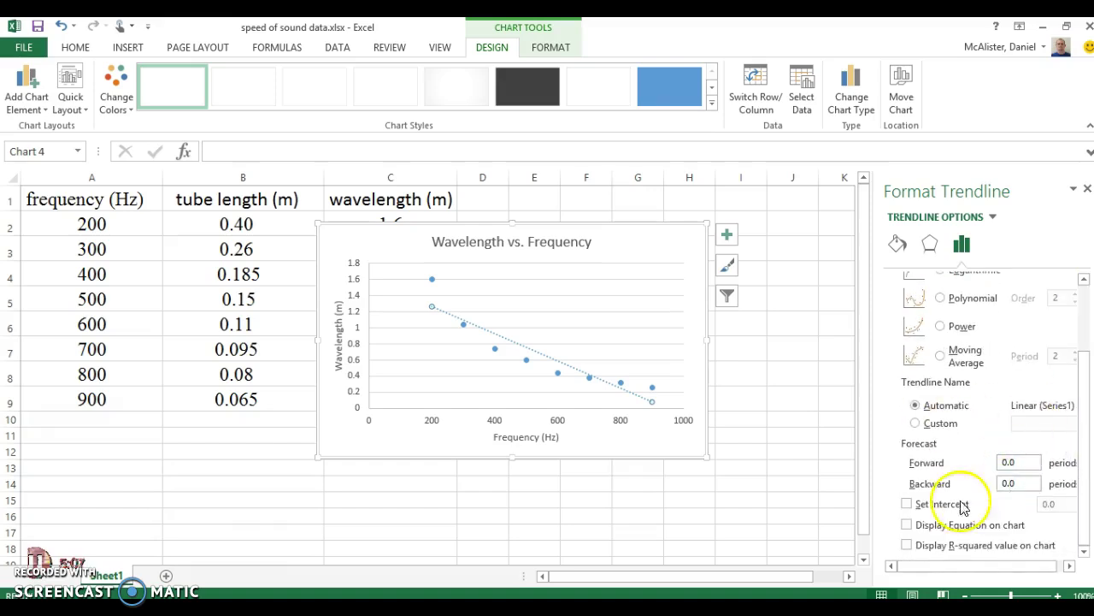
{"action": "left_click", "coordinate": [908, 525]}
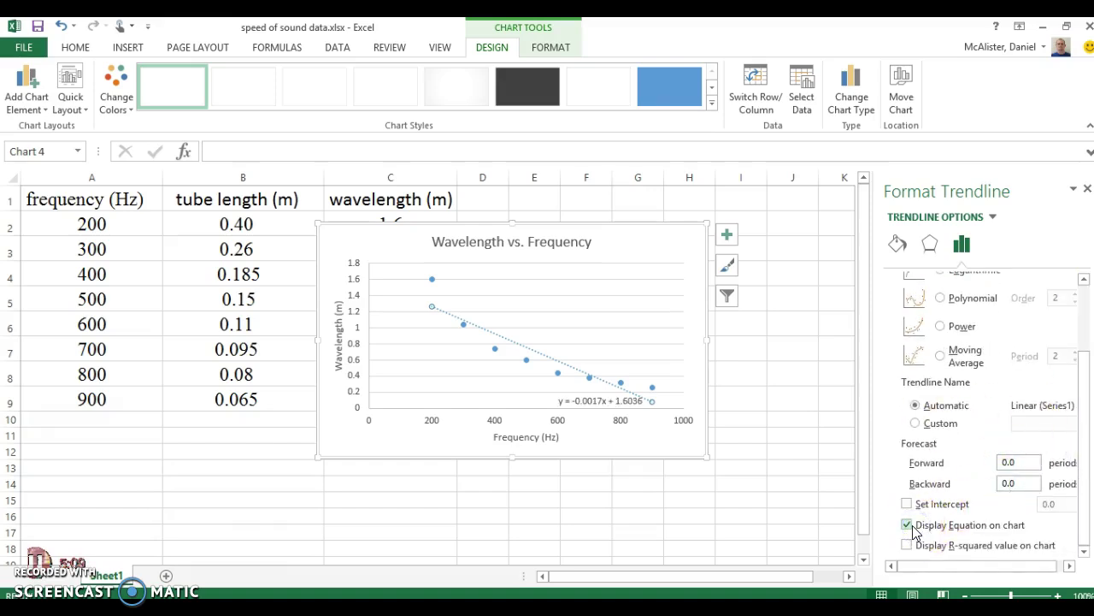
{"action": "left_click", "coordinate": [908, 545]}
{"action": "left_click", "coordinate": [599, 395]}
{"action": "left_click_drag", "start_coordinate": [582, 385], "coordinate": [631, 235]}
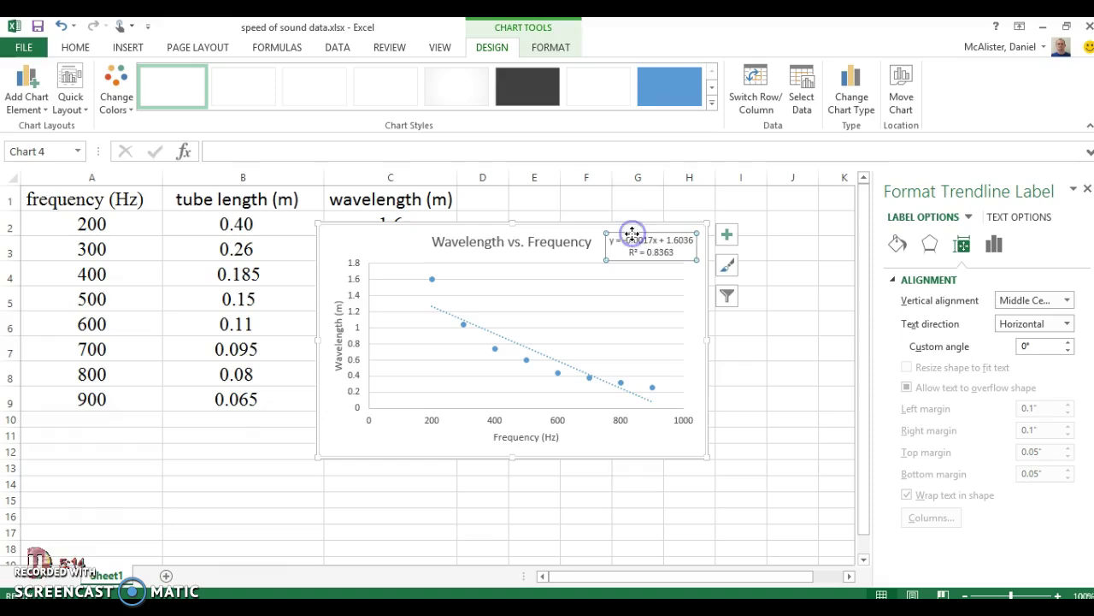
Select the whole linear trendline equation label and delete it.
{"action": "left_click", "coordinate": [670, 263]}
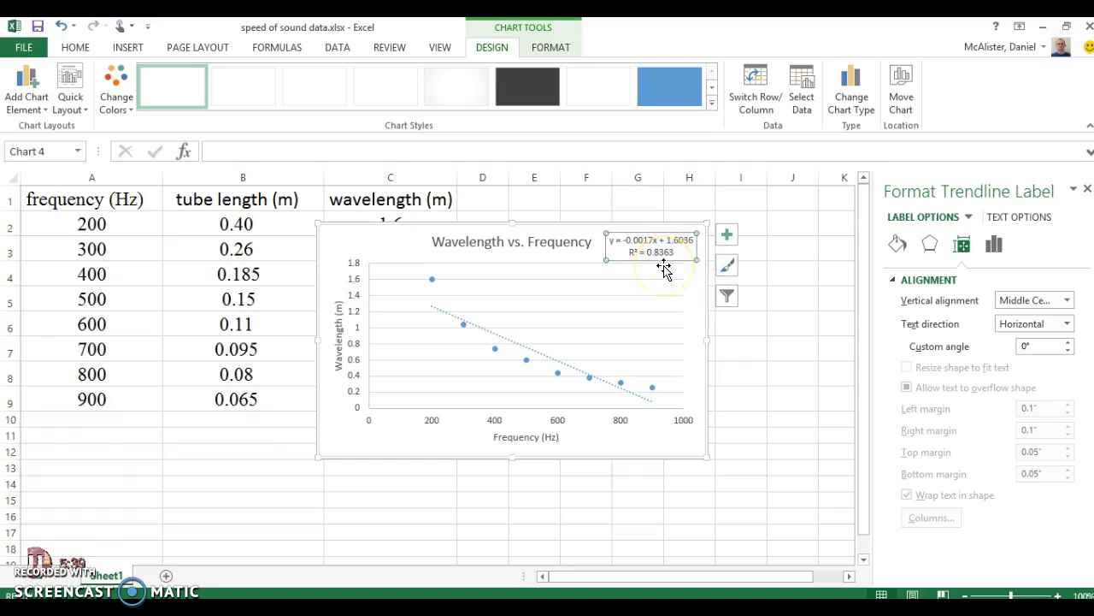
{"action": "left_click", "coordinate": [667, 253]}
{"action": "left_click", "coordinate": [684, 265]}
{"action": "left_click", "coordinate": [648, 272]}
{"action": "left_click", "coordinate": [686, 232]}
{"action": "left_click", "coordinate": [672, 231]}
{"action": "key", "text": "Delete"}
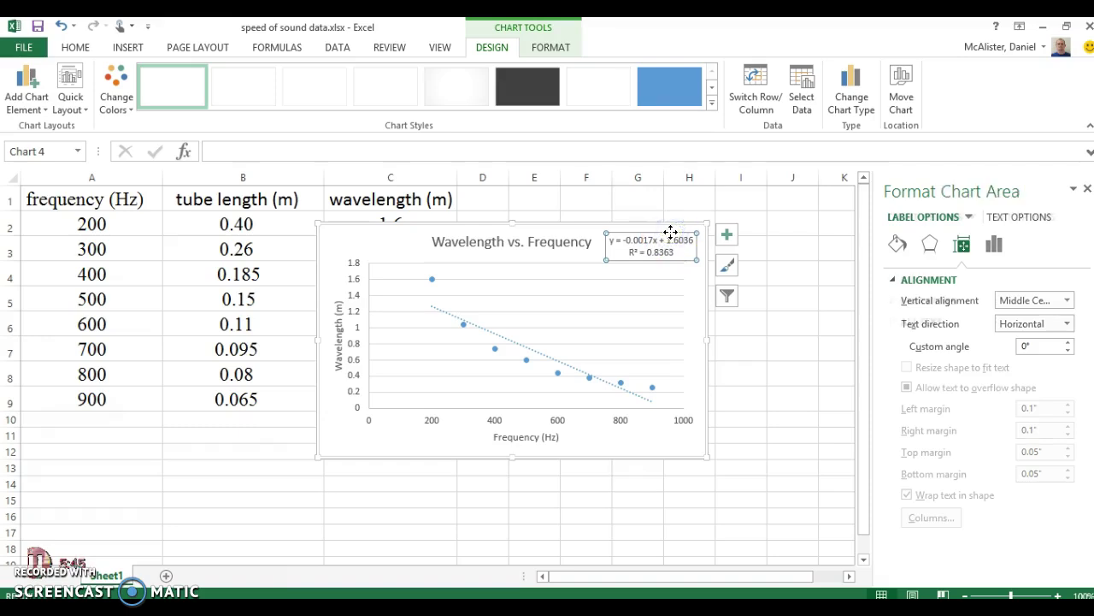
Delete the linear trendline and add a power trendline to the data series.
{"action": "left_click", "coordinate": [534, 351]}
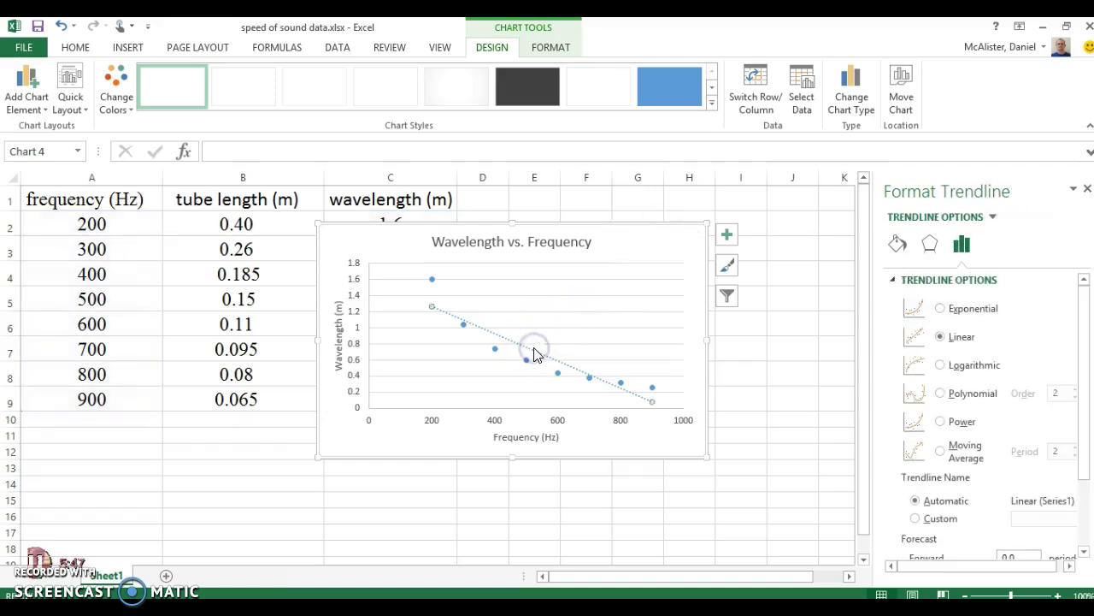
{"action": "key", "text": "Delete"}
{"action": "left_click", "coordinate": [466, 328]}
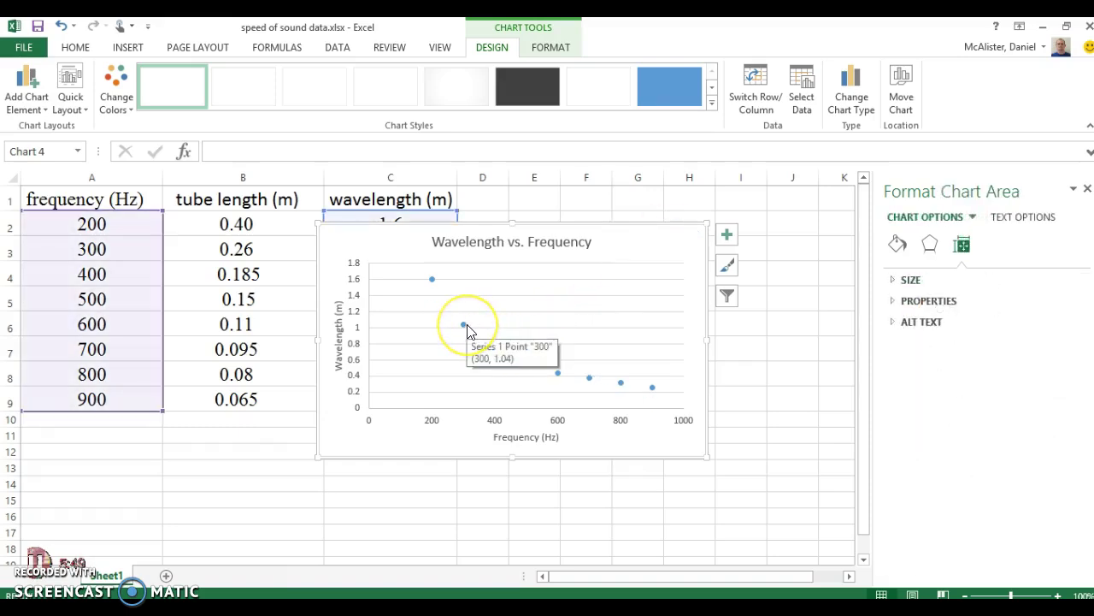
{"action": "left_click", "coordinate": [464, 326]}
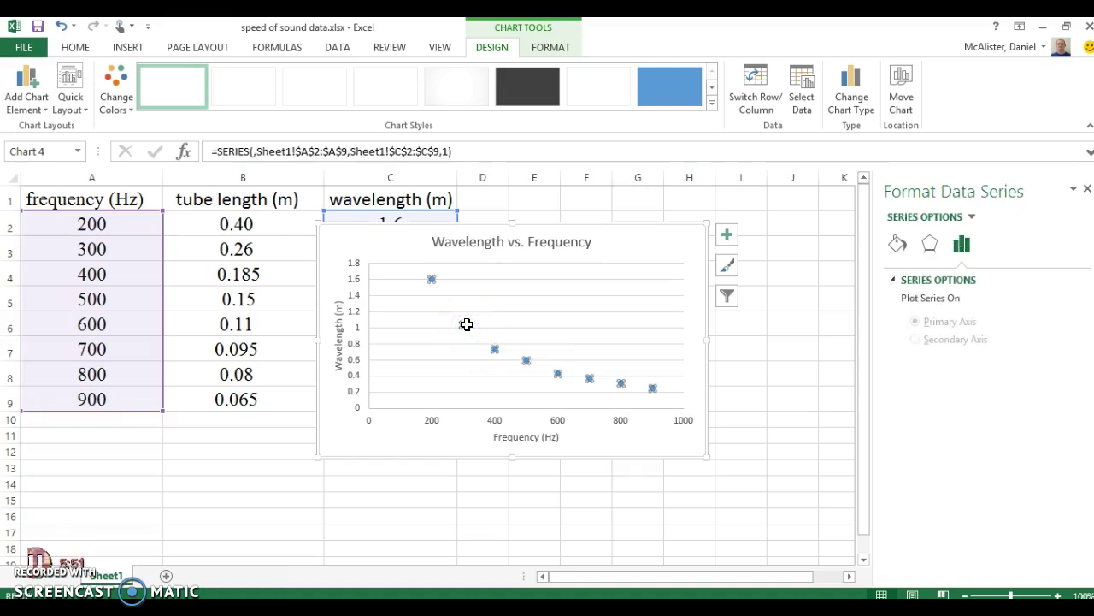
{"action": "right_click", "coordinate": [466, 324]}
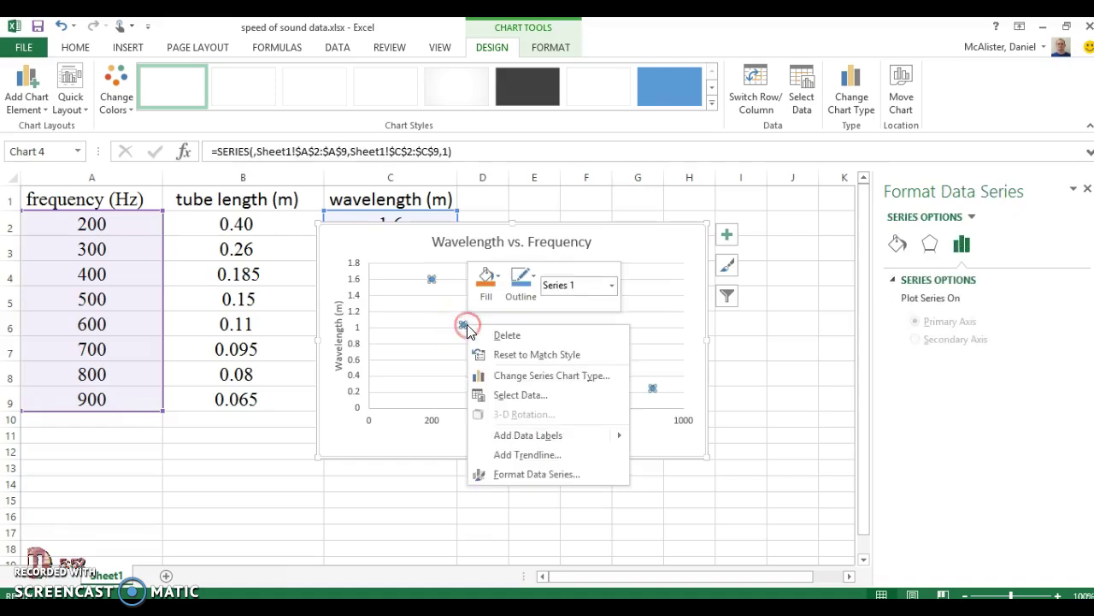
{"action": "left_click", "coordinate": [528, 456]}
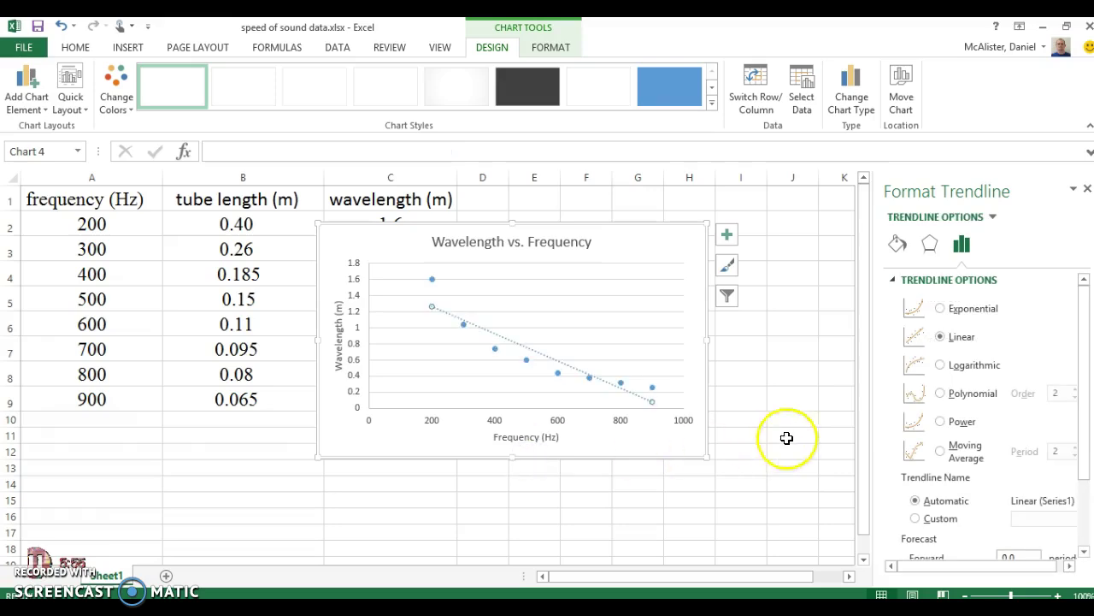
{"action": "left_click", "coordinate": [941, 422]}
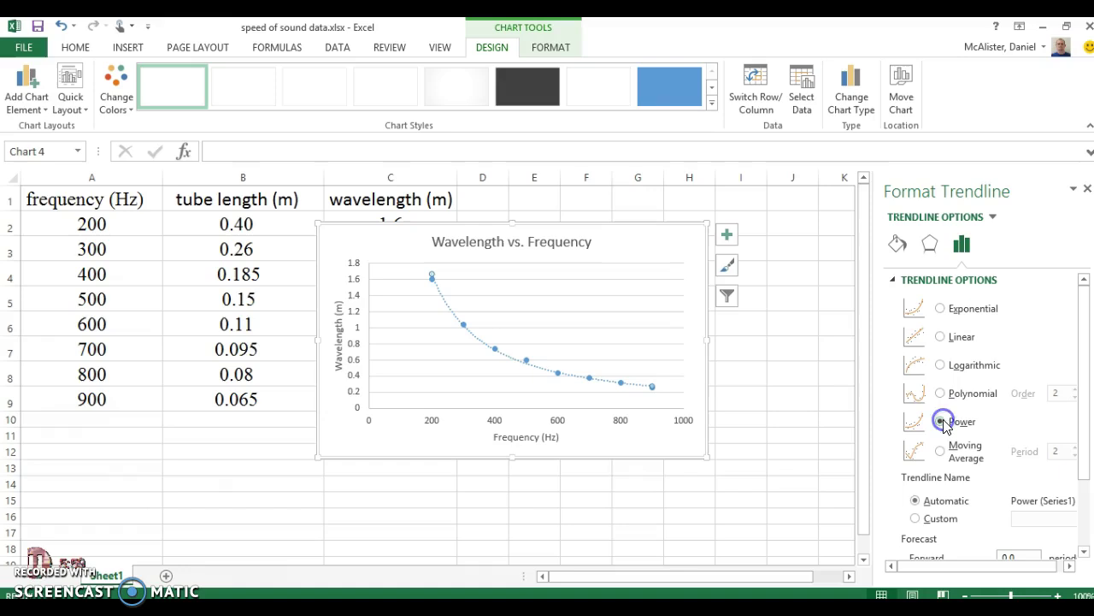
Show the power fit's equation and R² = 0.9956, and move the label beside the title.
{"action": "left_click_drag", "start_coordinate": [1082, 384], "coordinate": [1088, 466]}
{"action": "left_click", "coordinate": [907, 525]}
{"action": "left_click", "coordinate": [904, 545]}
{"action": "left_click", "coordinate": [625, 384]}
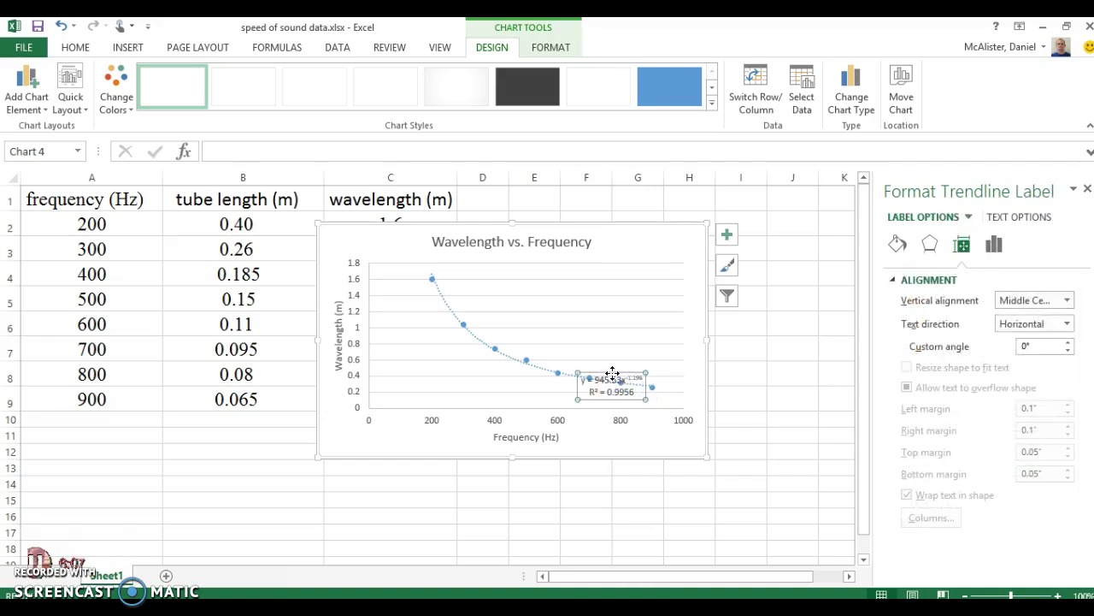
{"action": "left_click_drag", "start_coordinate": [613, 374], "coordinate": [585, 241]}
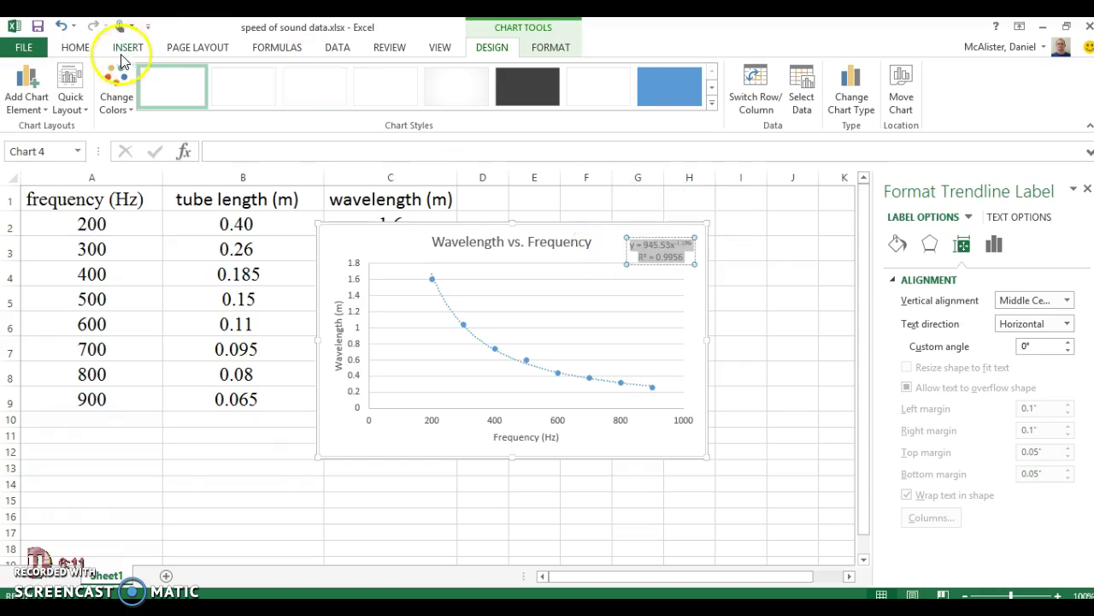
Enlarge the trendline equation label to 14 pt and drag it into the plot area.
{"action": "left_click", "coordinate": [79, 49]}
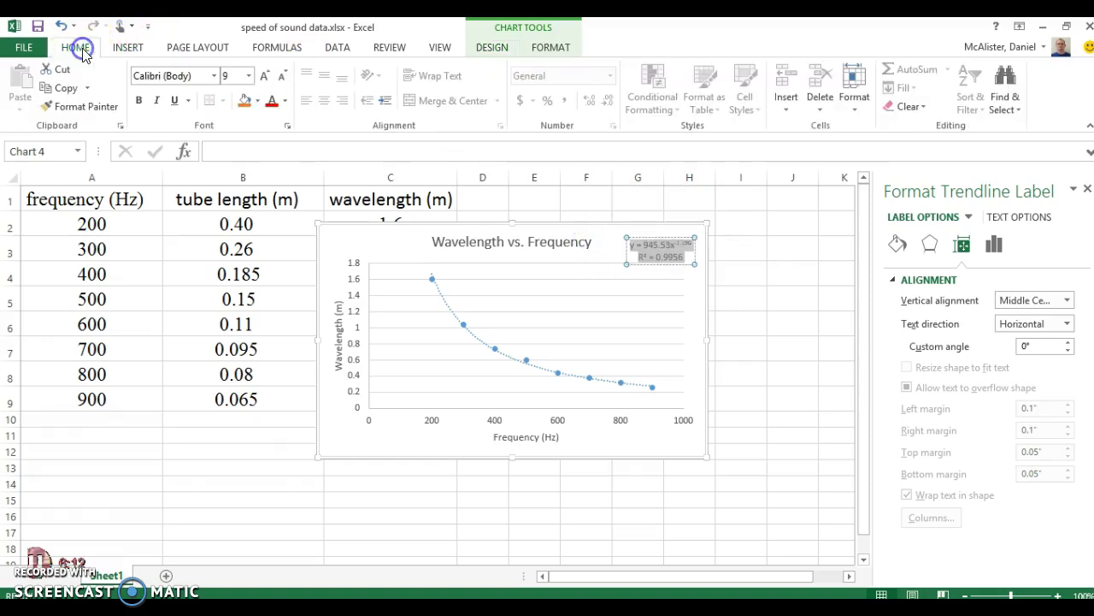
{"action": "left_click", "coordinate": [265, 77]}
{"action": "left_click", "coordinate": [265, 77]}
{"action": "left_click", "coordinate": [265, 77]}
{"action": "left_click", "coordinate": [265, 77]}
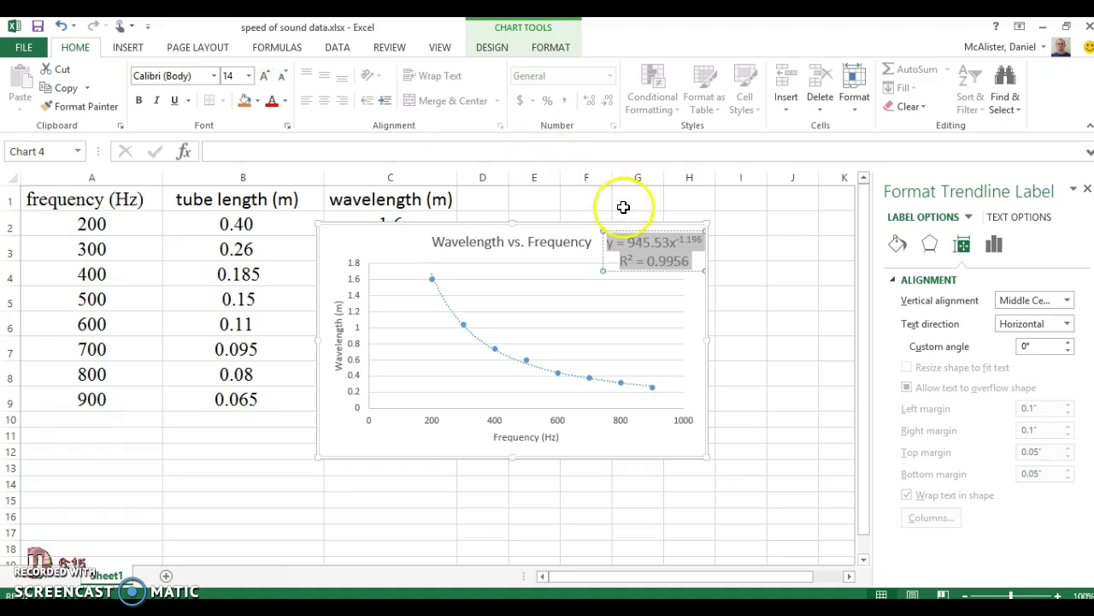
{"action": "left_click", "coordinate": [642, 227]}
{"action": "left_click_drag", "start_coordinate": [644, 230], "coordinate": [625, 280]}
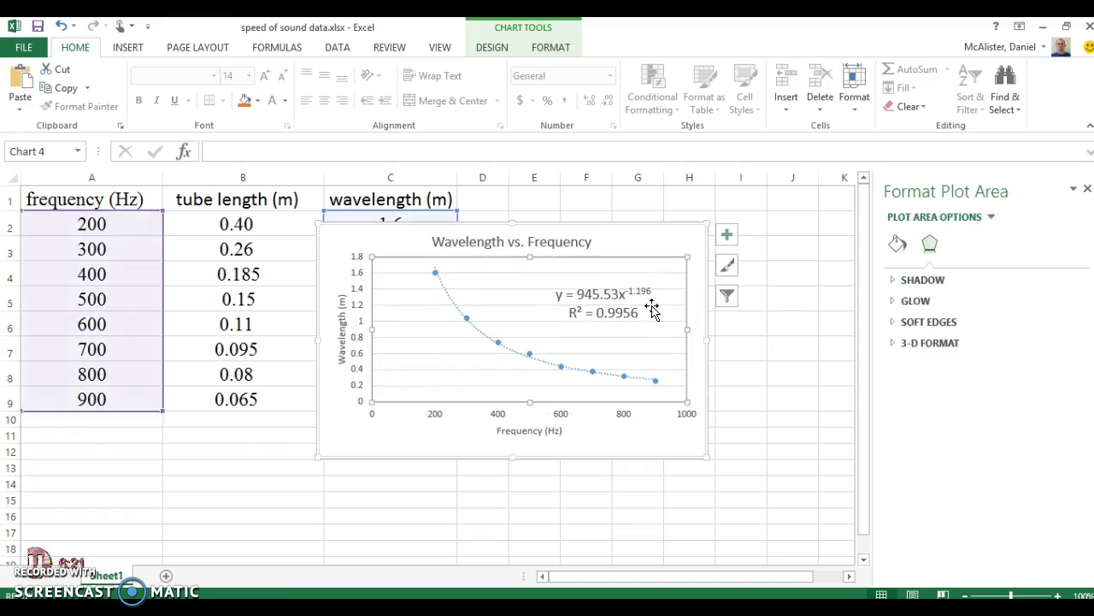
{"action": "left_click", "coordinate": [660, 341]}
{"action": "left_click", "coordinate": [640, 231]}
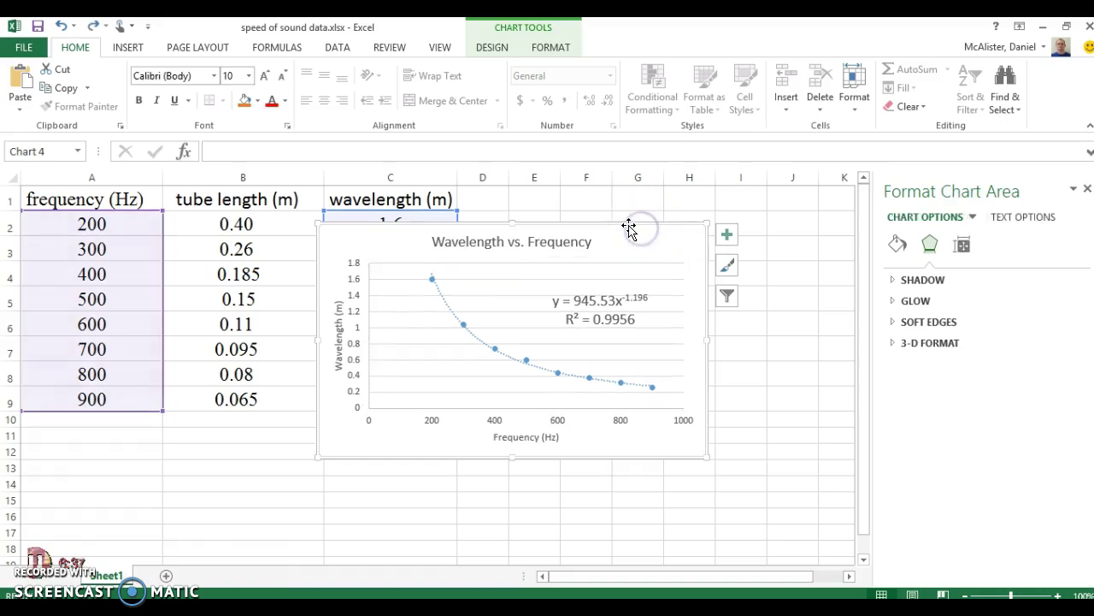
Drag the chart right to reveal the wavelength column, then copy the chart to the clipboard.
{"action": "left_click", "coordinate": [656, 234]}
{"action": "left_click_drag", "start_coordinate": [656, 234], "coordinate": [741, 229]}
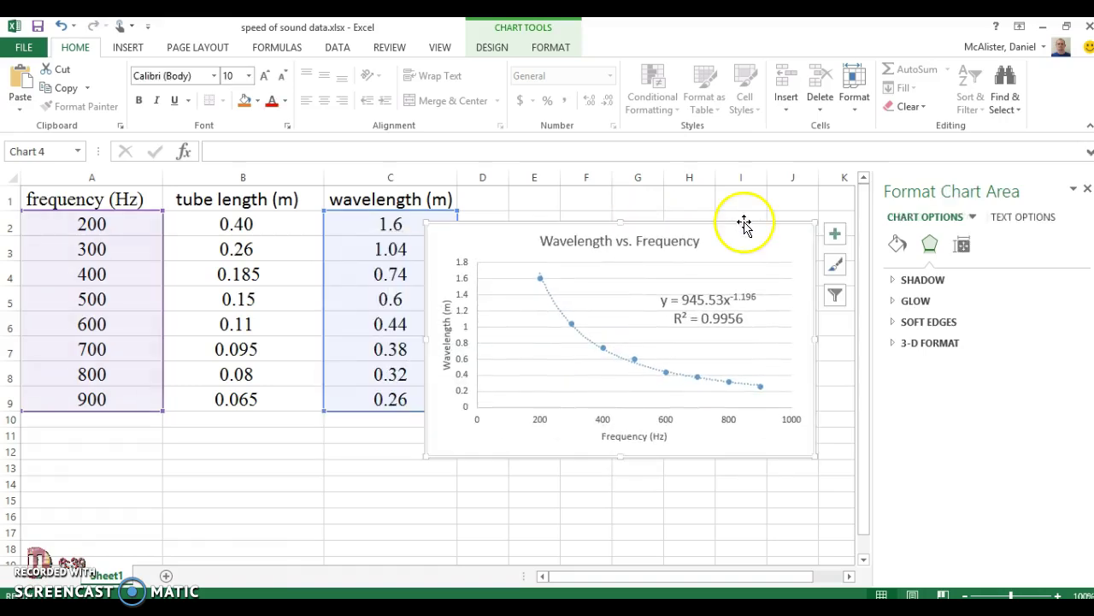
{"action": "right_click", "coordinate": [744, 222]}
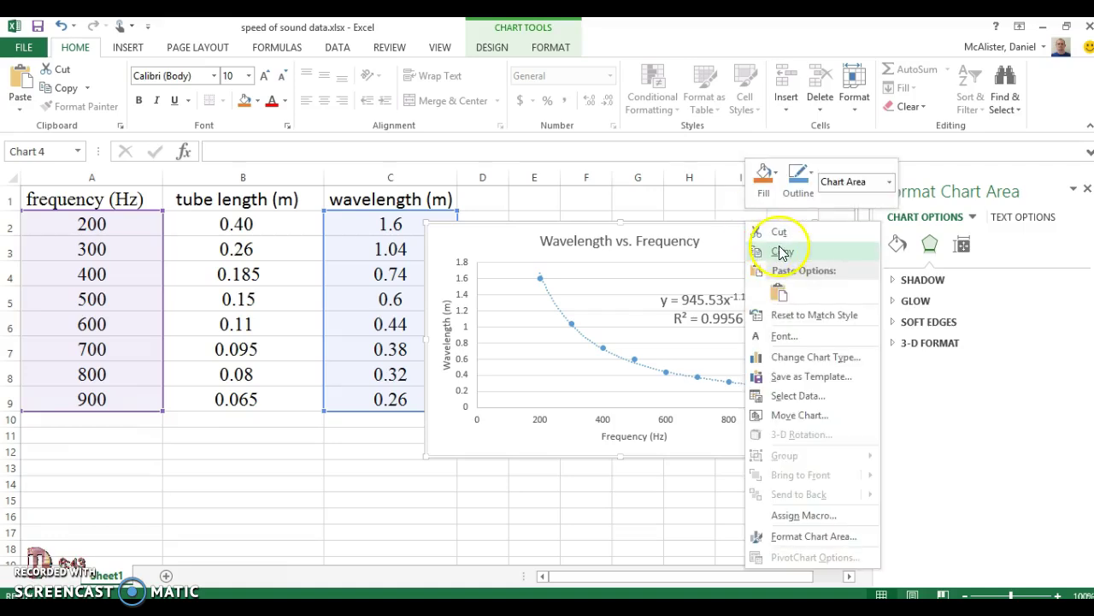
{"action": "left_click", "coordinate": [782, 251]}
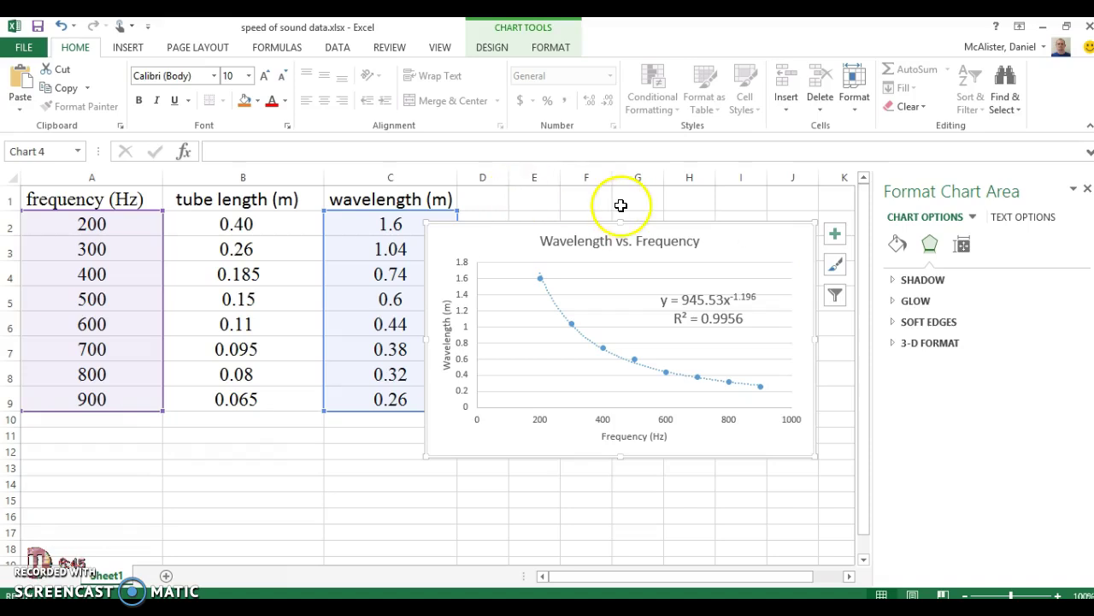